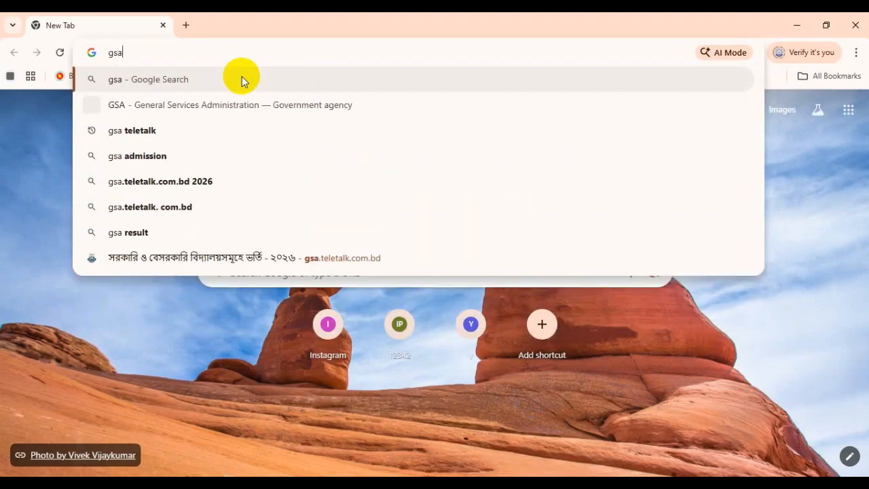
# Step: Search Google for 'gsa teletalk' by picking its suggestion from the address bar
pyautogui.write('t')
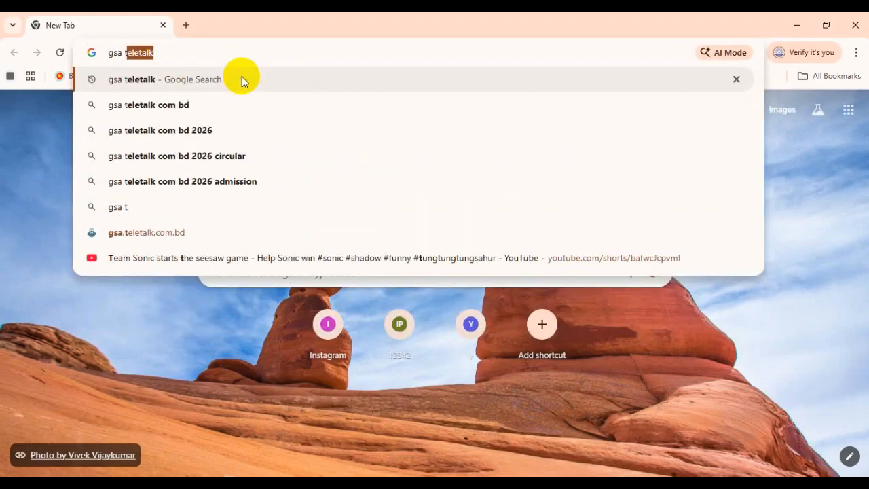
pyautogui.click(241, 80)
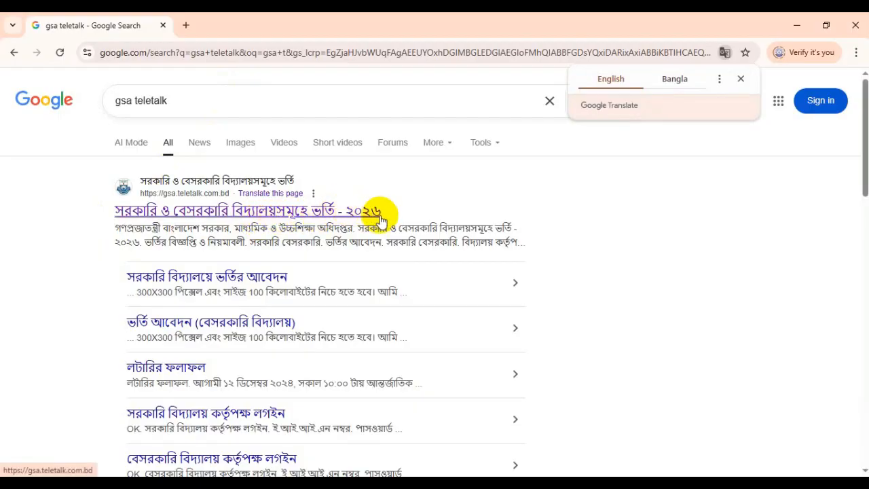
# Step: Open the GSA Teletalk portal from the first result and highlight the notice and school-login headings
pyautogui.click(208, 212)
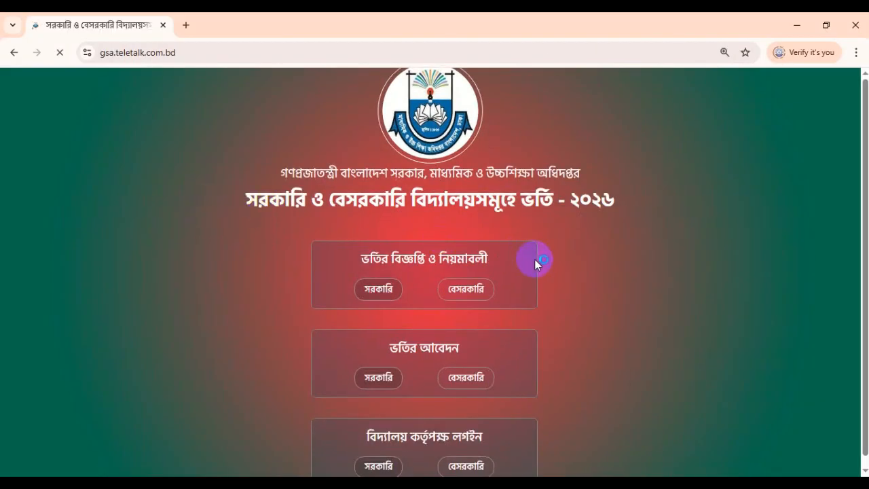
pyautogui.scroll(-1, 534, 258)
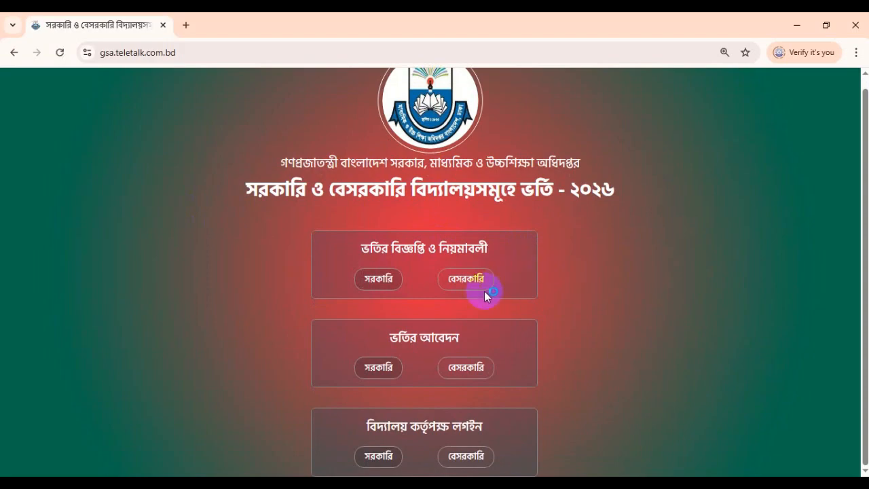
pyautogui.moveTo(369, 248); pyautogui.dragTo(435, 248)
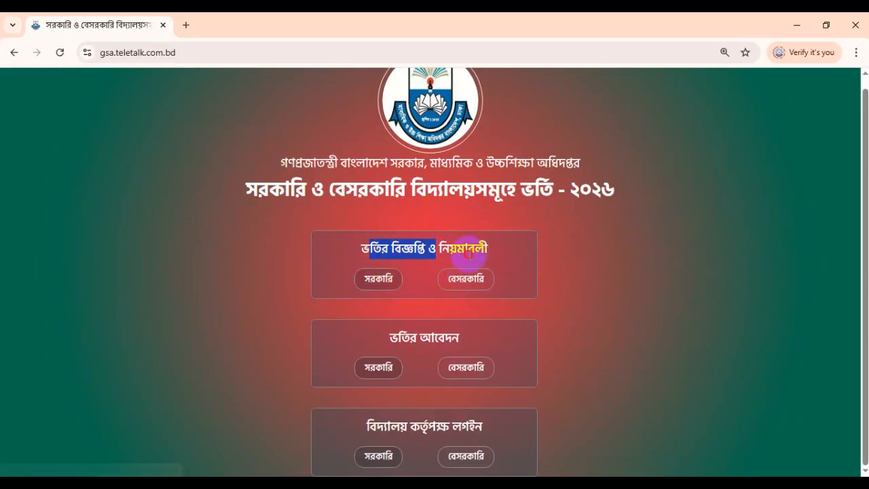
pyautogui.tripleClick(469, 251)
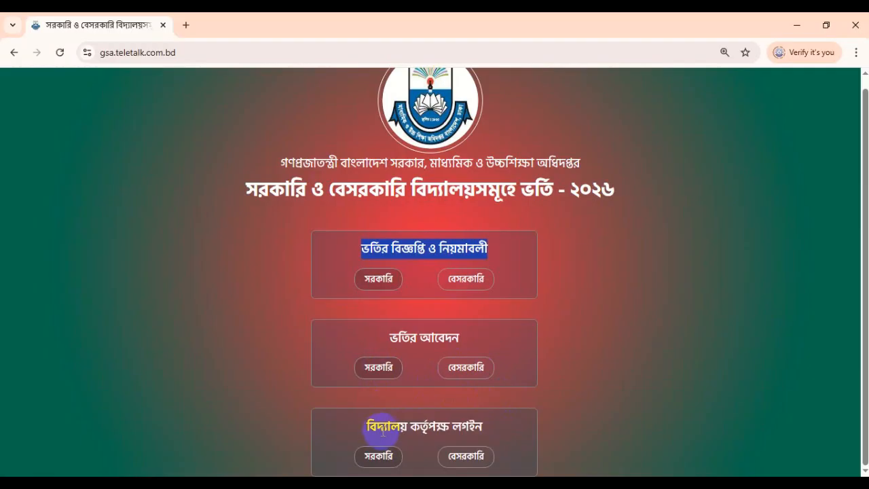
pyautogui.moveTo(377, 426); pyautogui.dragTo(480, 432)
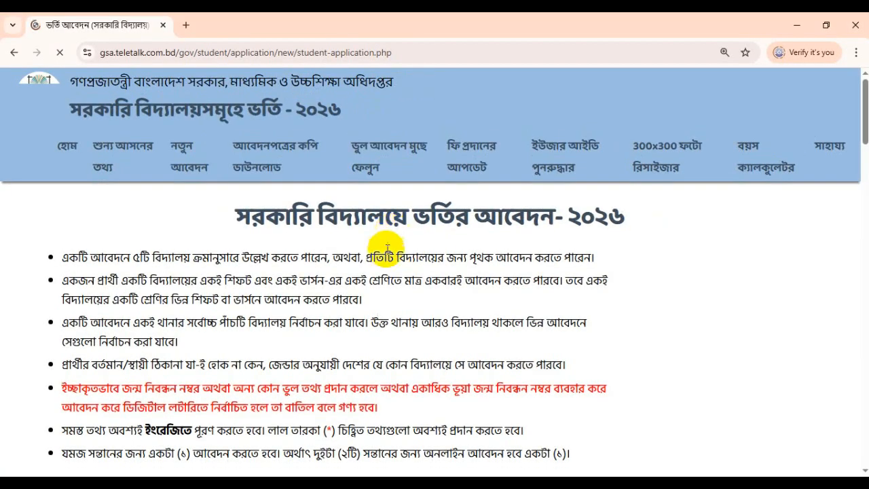
pyautogui.scroll(-2, 548, 291)
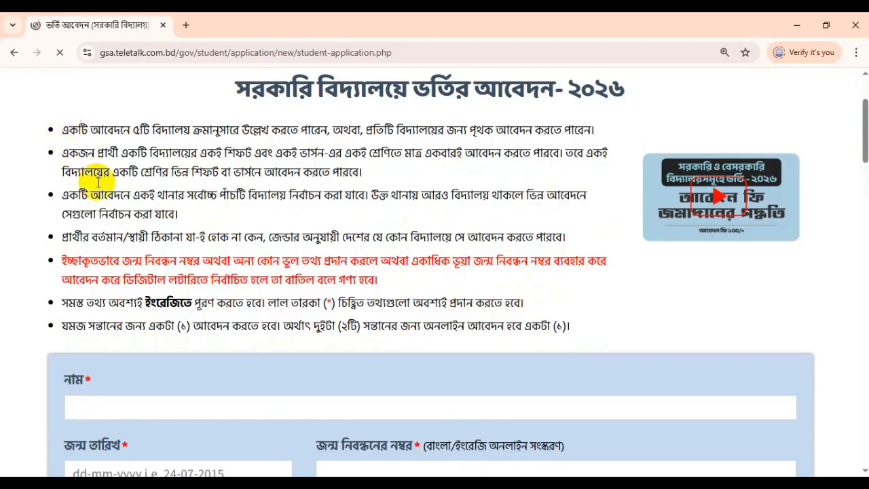
pyautogui.scroll(1, 99, 182)
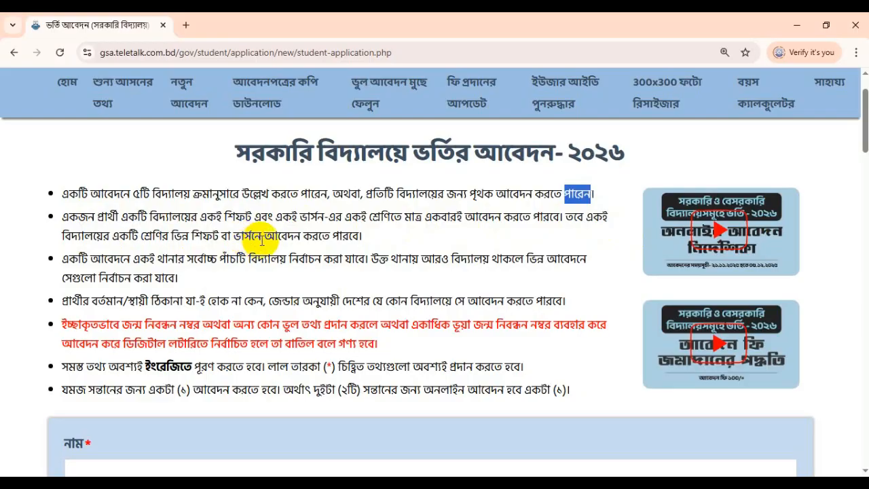
pyautogui.moveTo(348, 237); pyautogui.dragTo(117, 242)
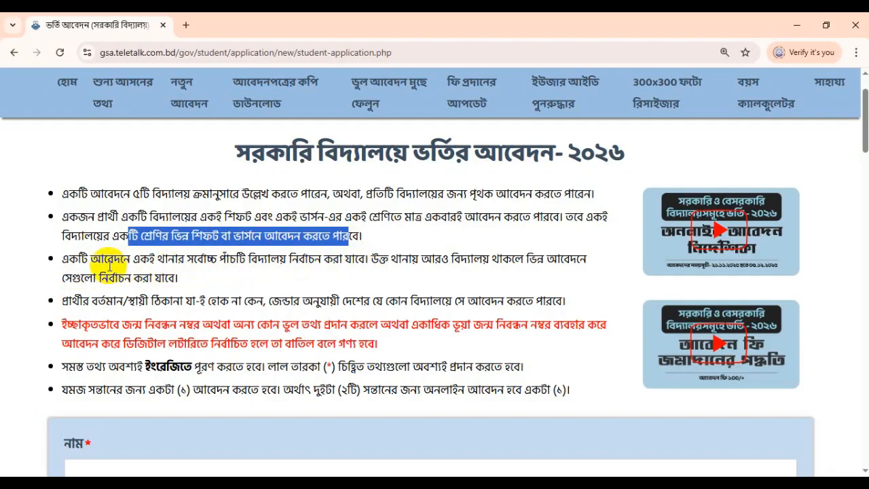
pyautogui.moveTo(78, 259); pyautogui.dragTo(366, 257)
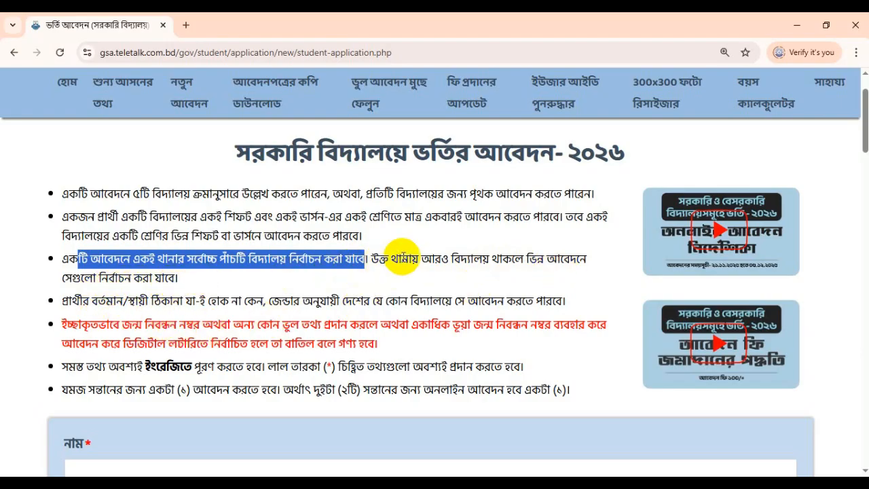
pyautogui.moveTo(371, 260); pyautogui.dragTo(456, 274)
pyautogui.scroll(-1, 329, 301)
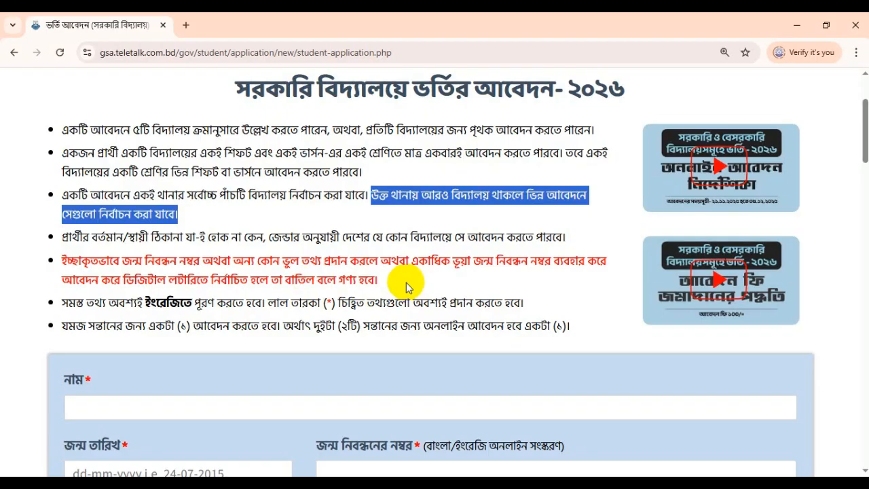
pyautogui.moveTo(377, 279); pyautogui.dragTo(59, 263)
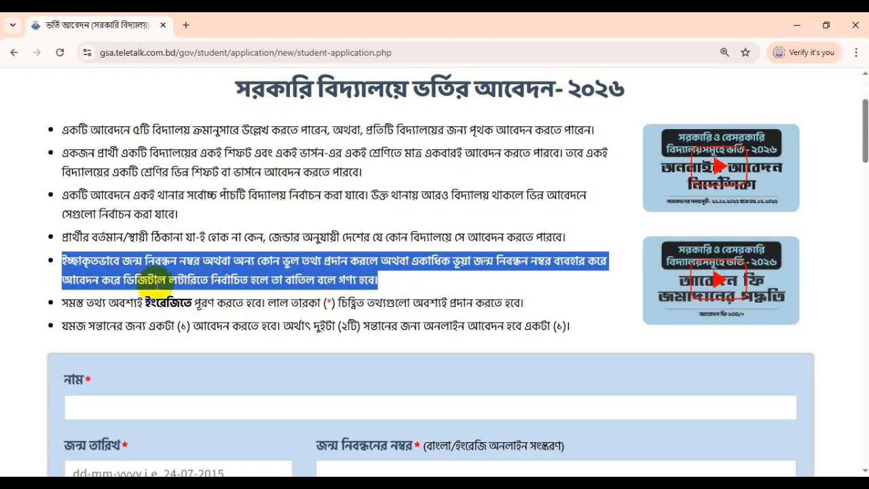
pyautogui.click(222, 275)
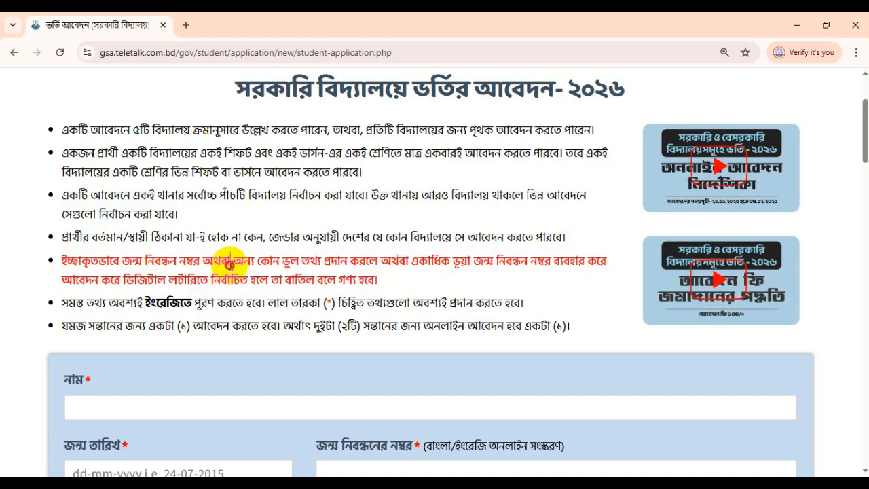
pyautogui.click(230, 260)
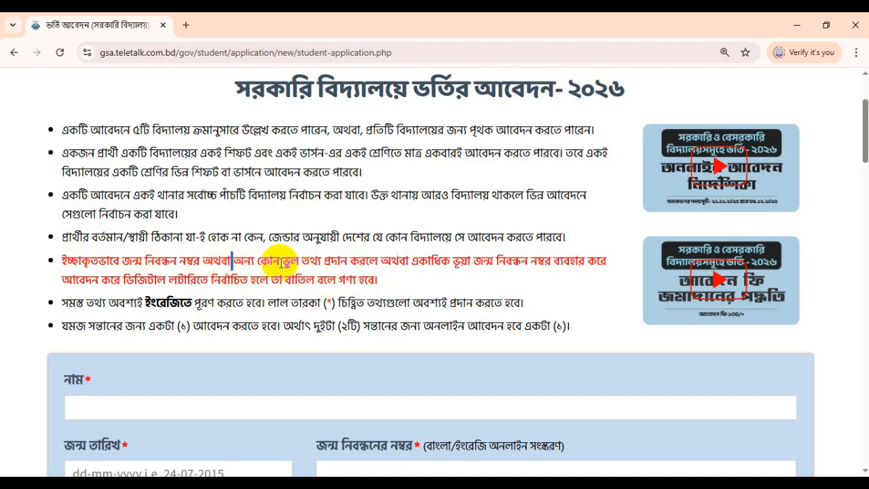
pyautogui.tripleClick(304, 277)
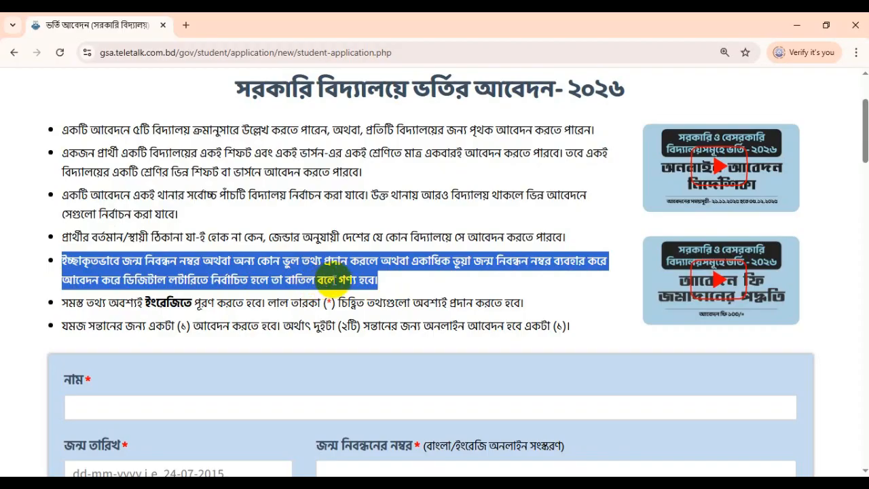
pyautogui.scroll(-3, 284, 275)
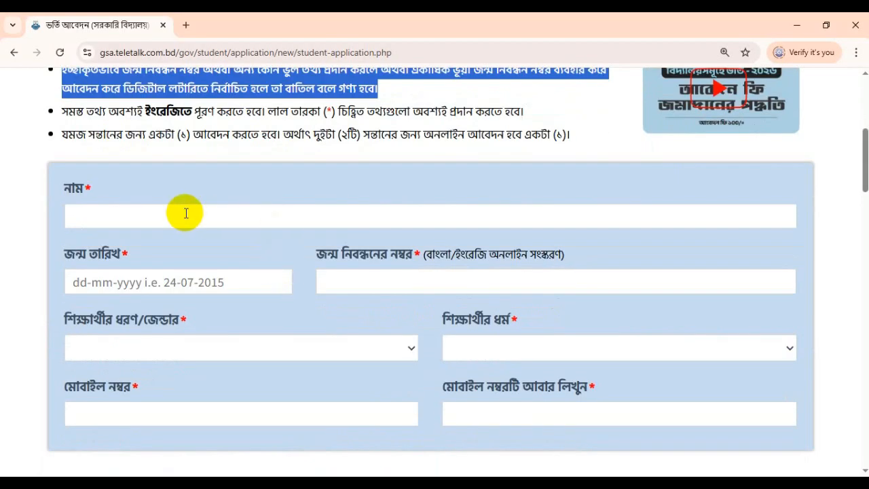
pyautogui.scroll(1, 197, 220)
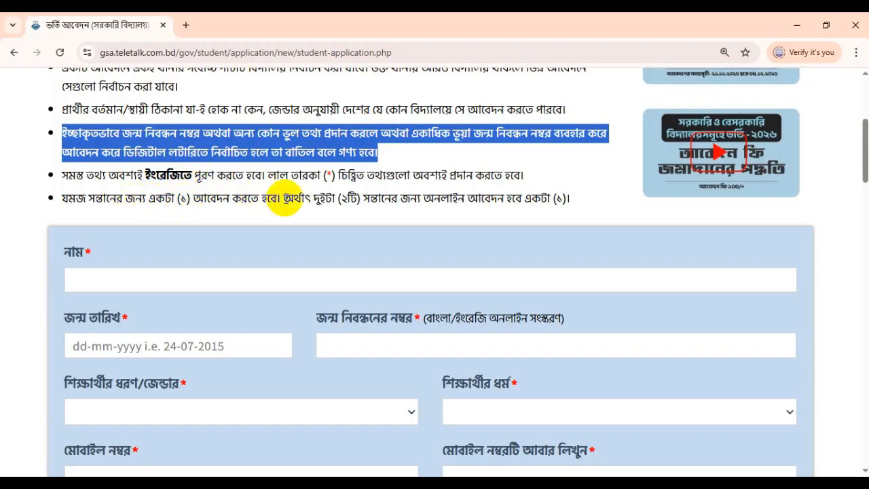
pyautogui.click(329, 175)
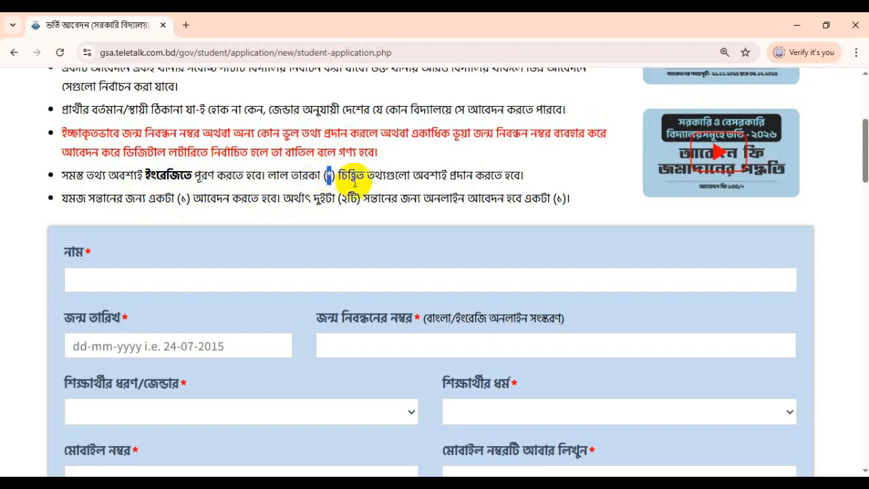
pyautogui.tripleClick(332, 176)
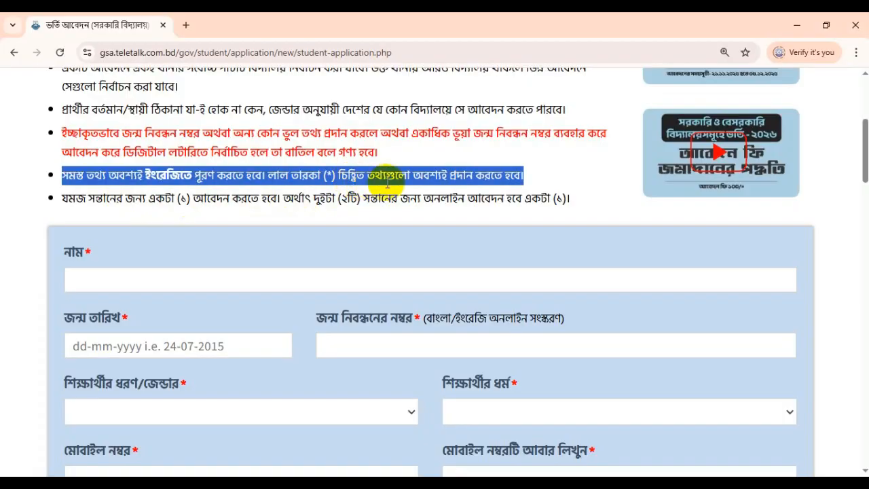
pyautogui.scroll(-1, 139, 295)
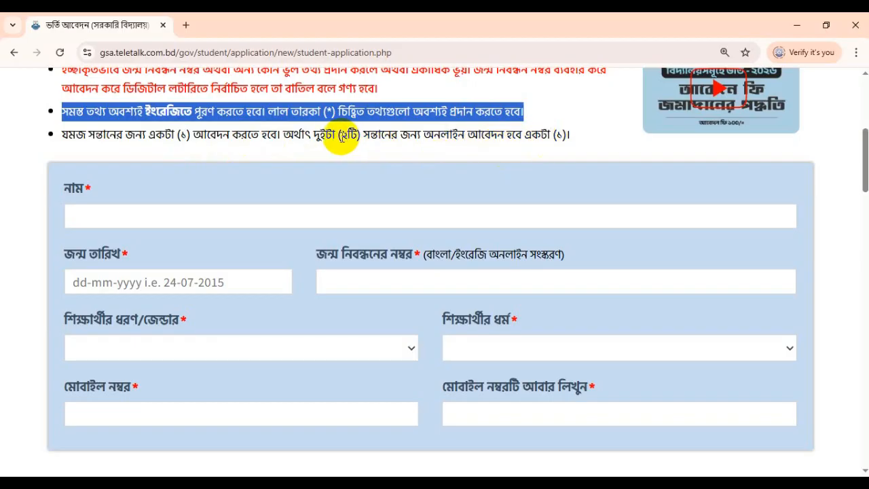
pyautogui.moveTo(341, 136)
pyautogui.mouseDown()
pyautogui.moveTo(363, 132)
pyautogui.moveTo(354, 133)
pyautogui.mouseUp()
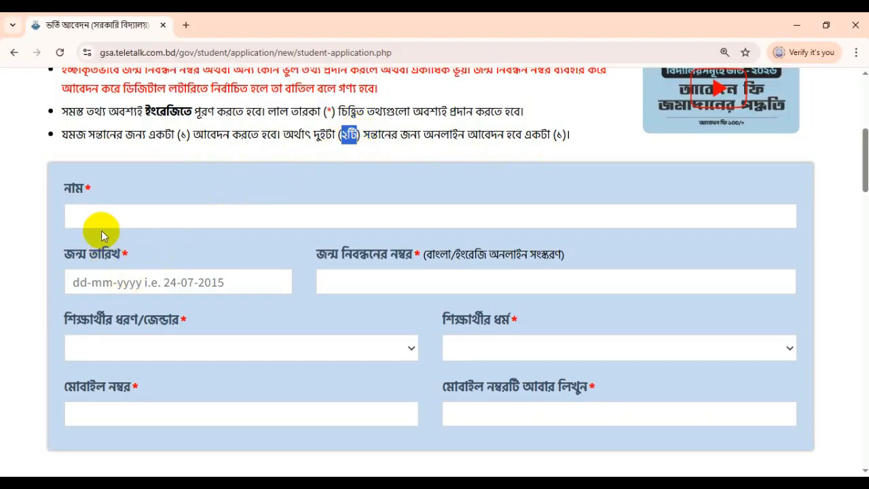
# Step: Highlight the rule that all information must be in English, then focus the student's name field
pyautogui.scroll(-1, 172, 242)
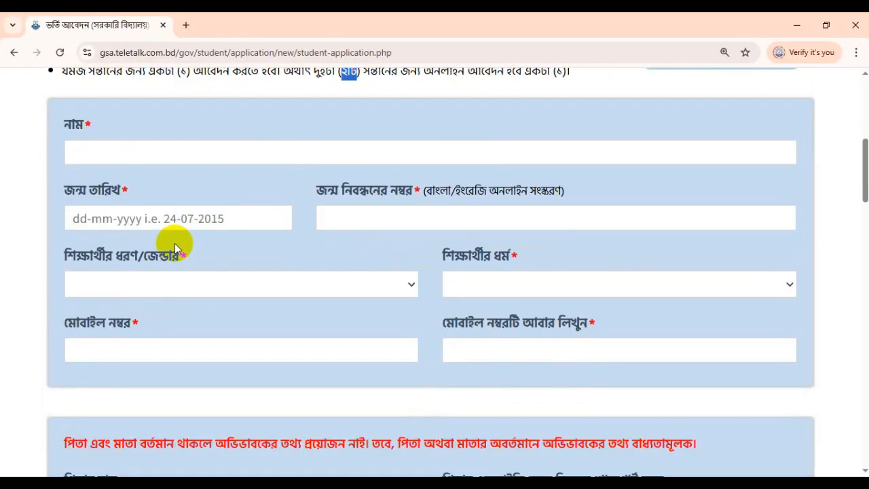
pyautogui.click(89, 154)
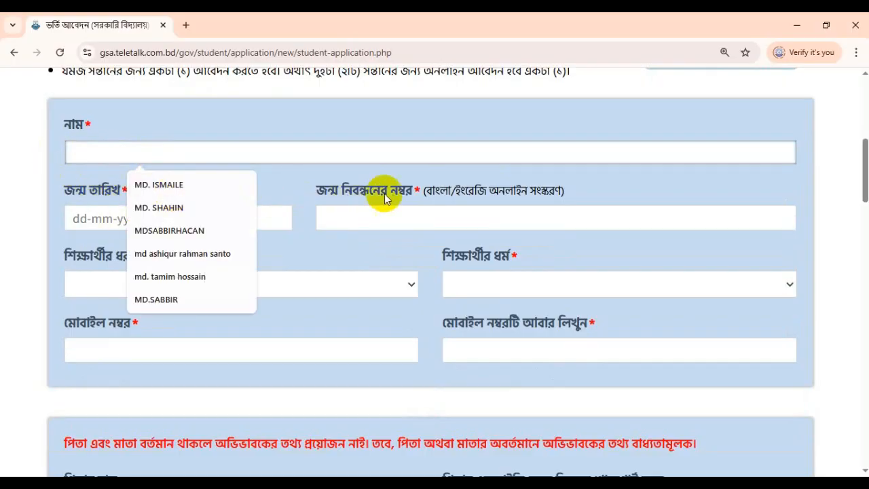
pyautogui.click(422, 190)
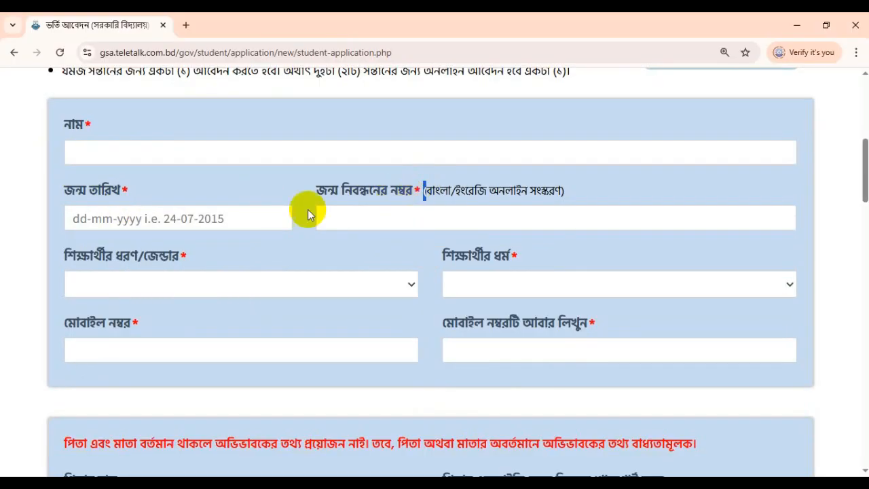
pyautogui.click(116, 156)
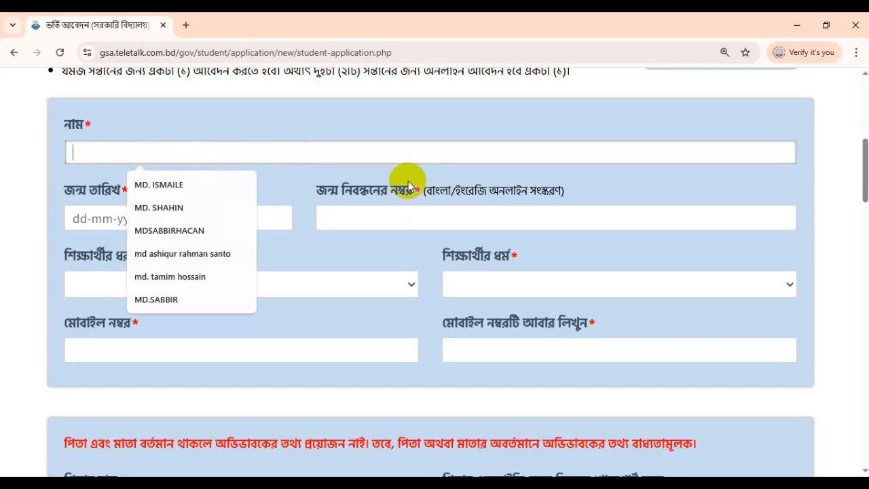
pyautogui.doubleClick(350, 194)
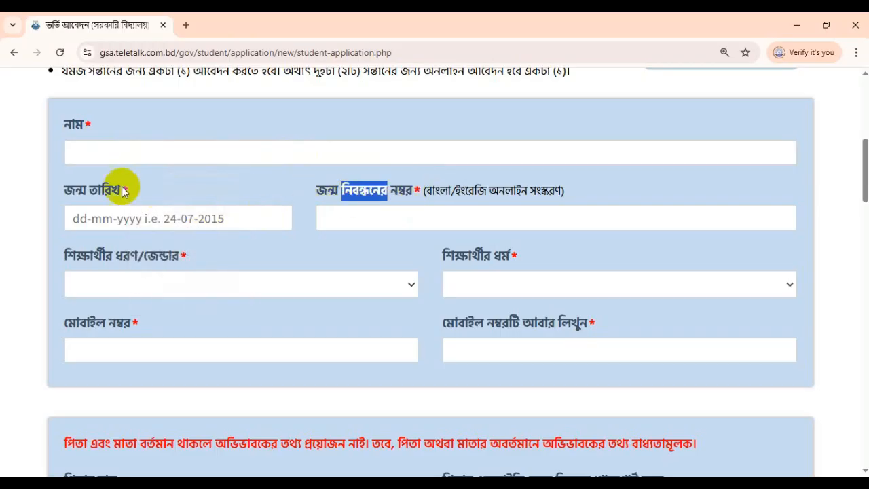
pyautogui.click(95, 147)
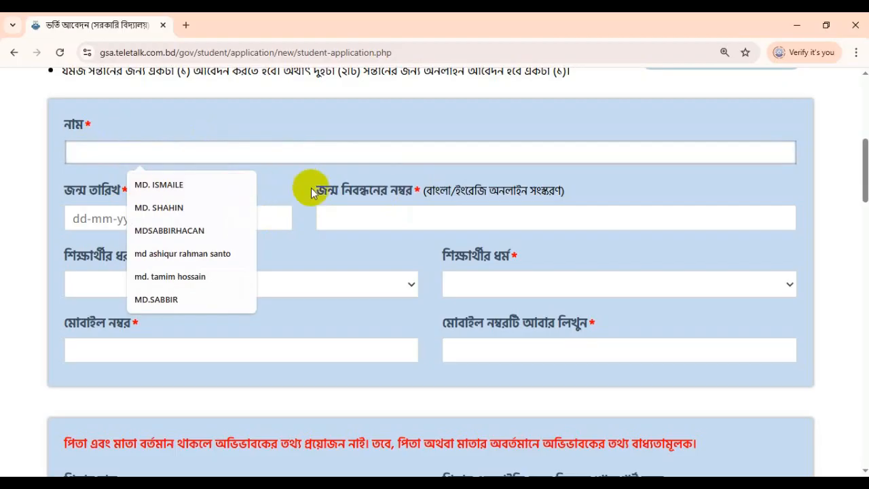
pyautogui.scroll(2, 353, 170)
pyautogui.tripleClick(283, 173)
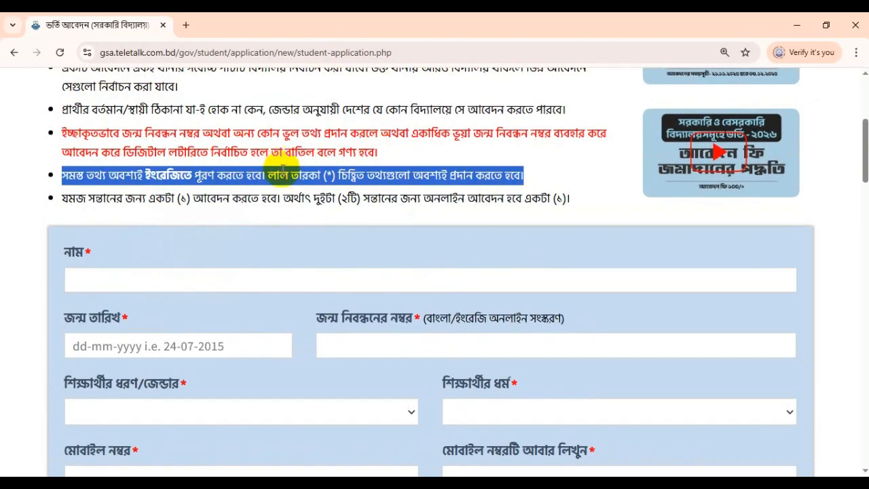
pyautogui.click(112, 279)
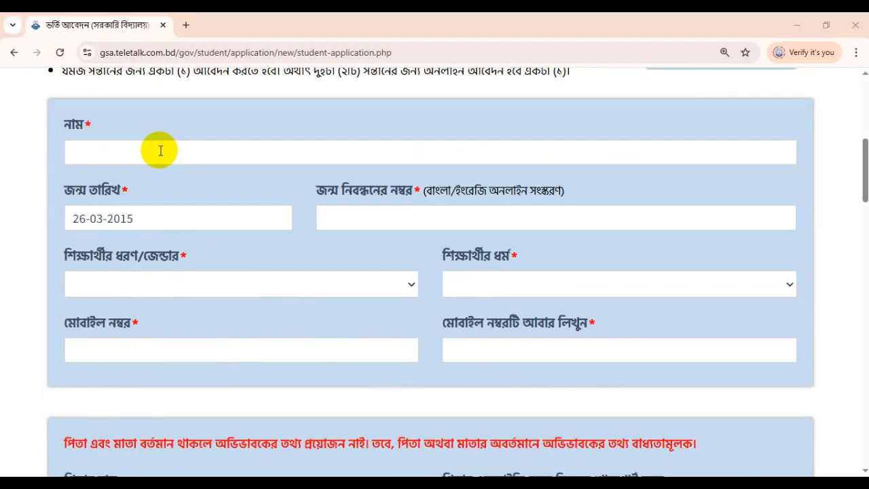
# Step: Type the student's name, move to the birth registration number, then reach the gender list
pyautogui.click(160, 150)
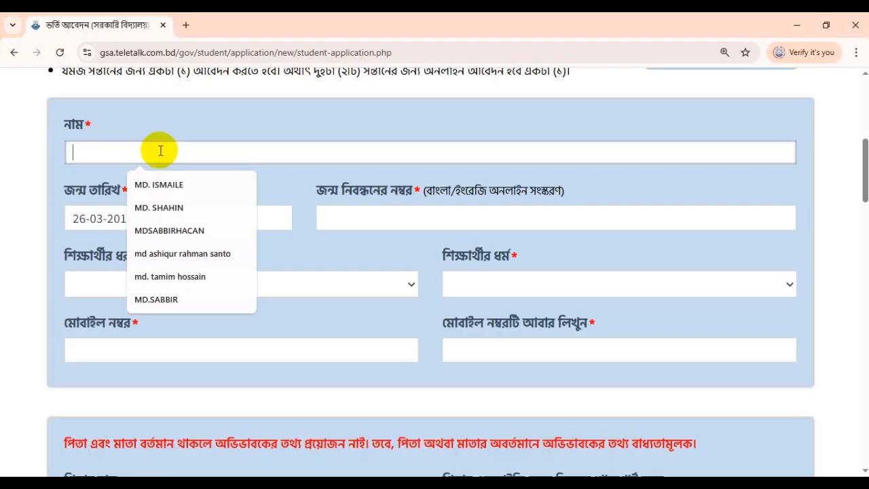
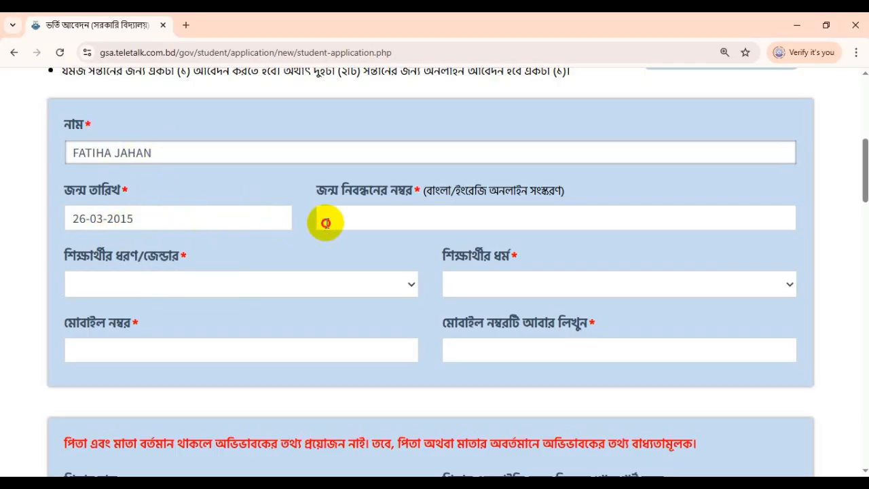
pyautogui.click(346, 220)
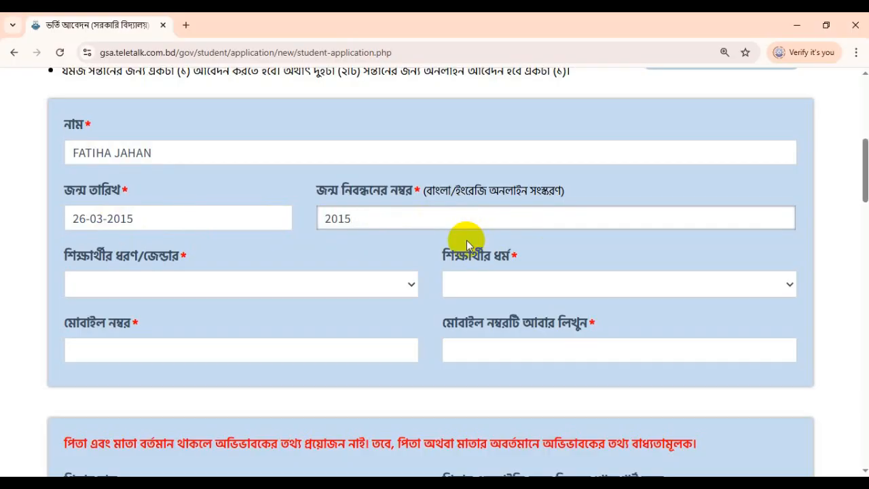
pyautogui.scroll(-1, 467, 244)
pyautogui.click(97, 222)
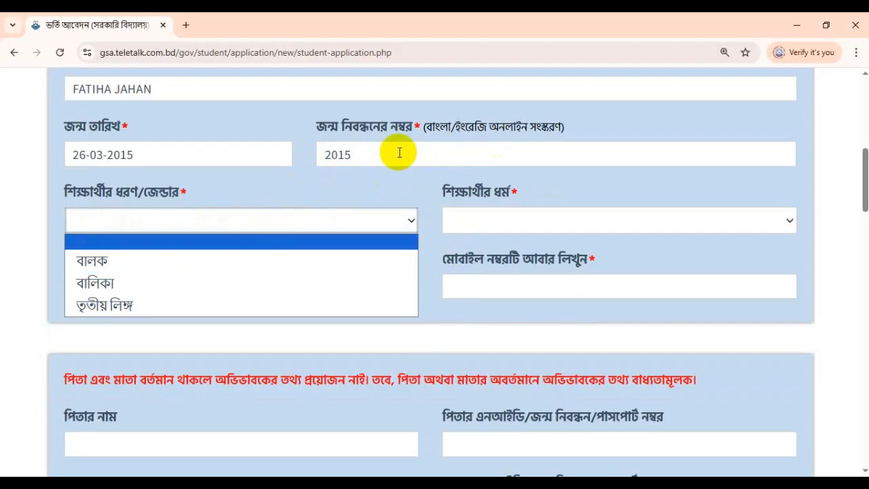
# Step: Highlight the birth registration number and set the student's gender to বালিকা
pyautogui.doubleClick(514, 155)
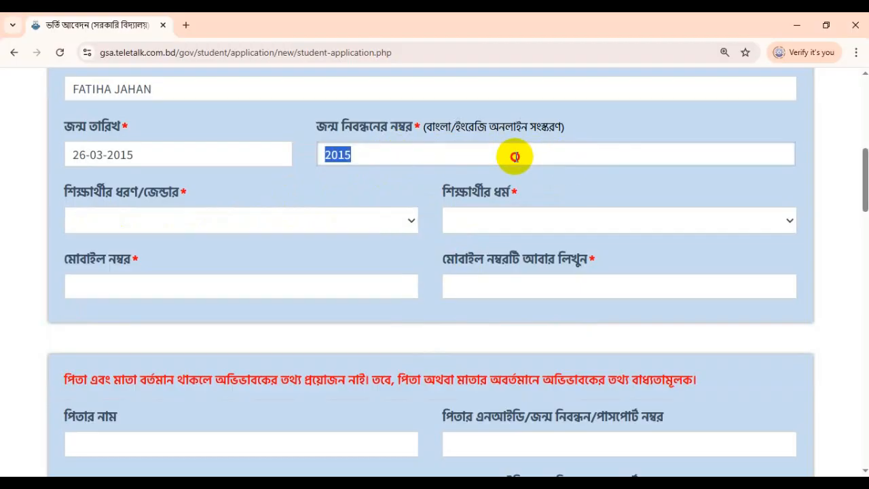
pyautogui.doubleClick(454, 159)
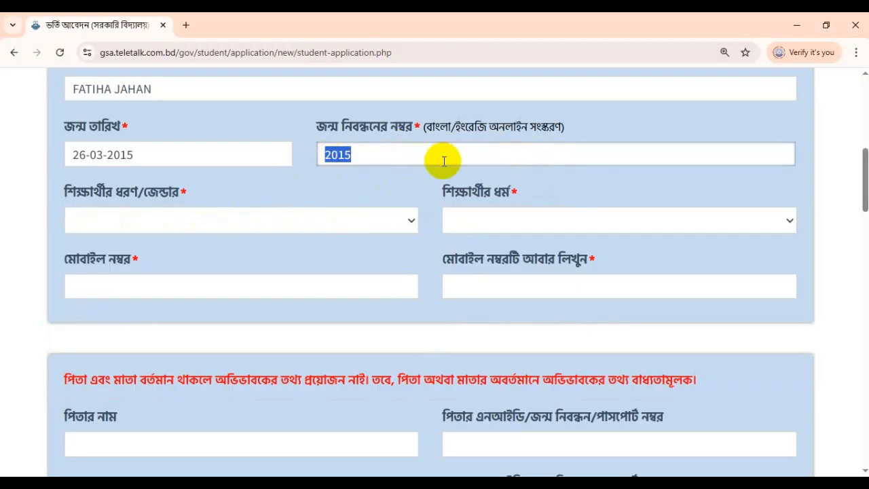
pyautogui.moveTo(61, 193); pyautogui.dragTo(190, 197)
pyautogui.click(224, 195)
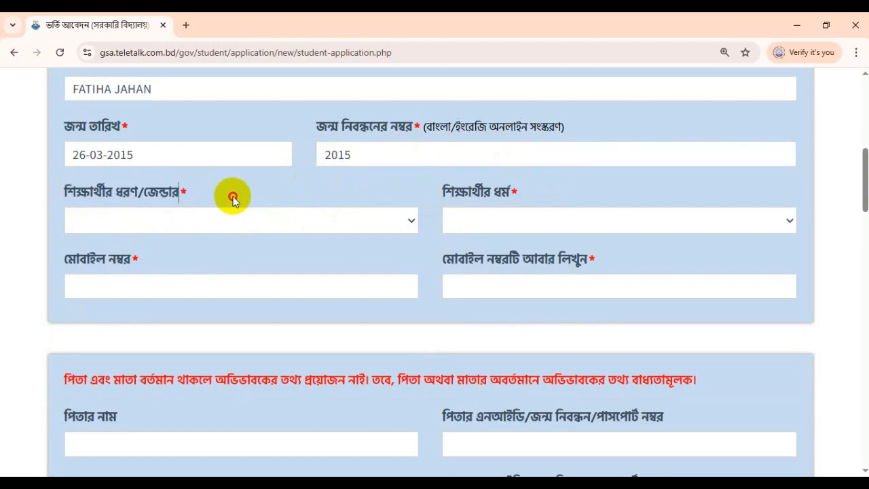
pyautogui.click(131, 219)
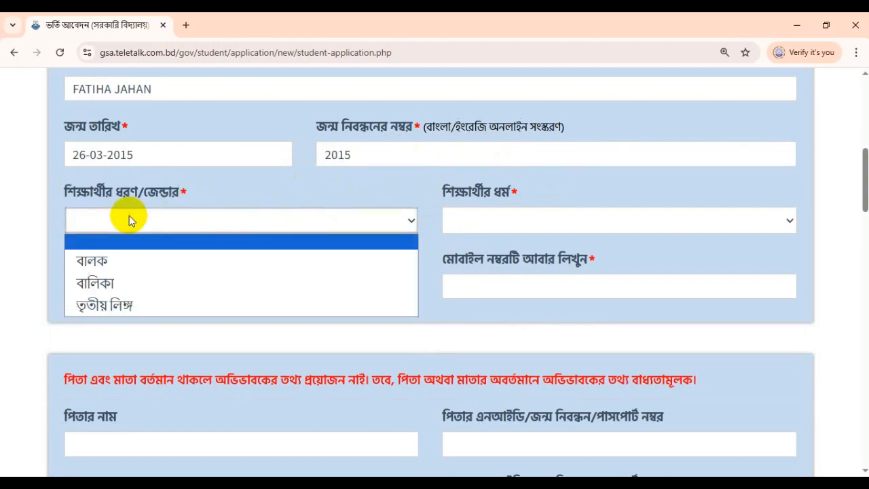
pyautogui.click(99, 287)
# Step: Set the student's religion to ইসলাম and place the cursor in the mobile number field
pyautogui.click(515, 220)
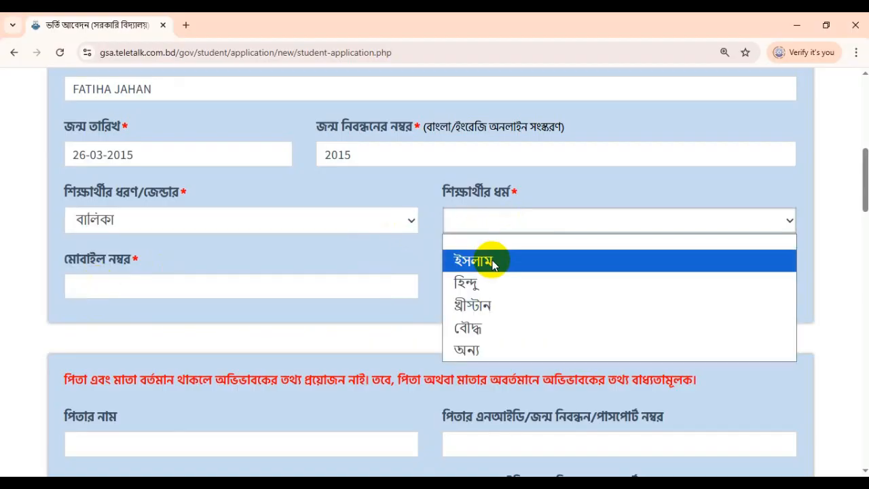
pyautogui.moveTo(450, 194); pyautogui.dragTo(574, 201)
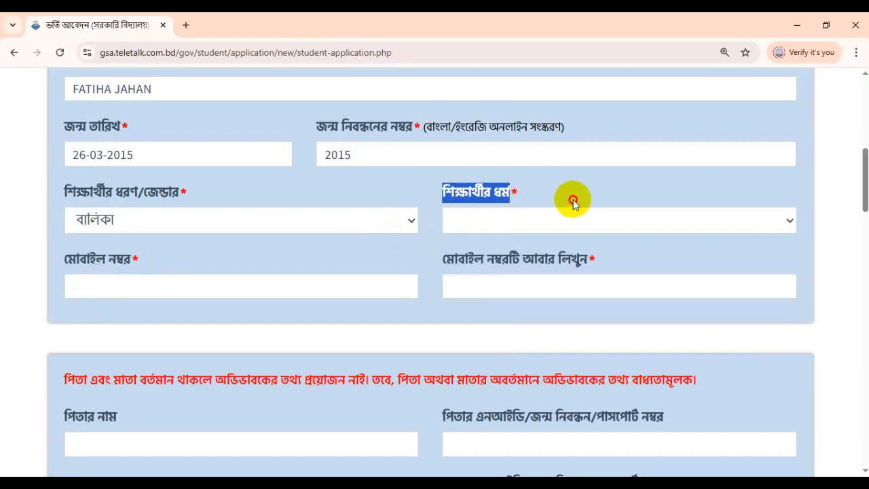
pyautogui.click(504, 220)
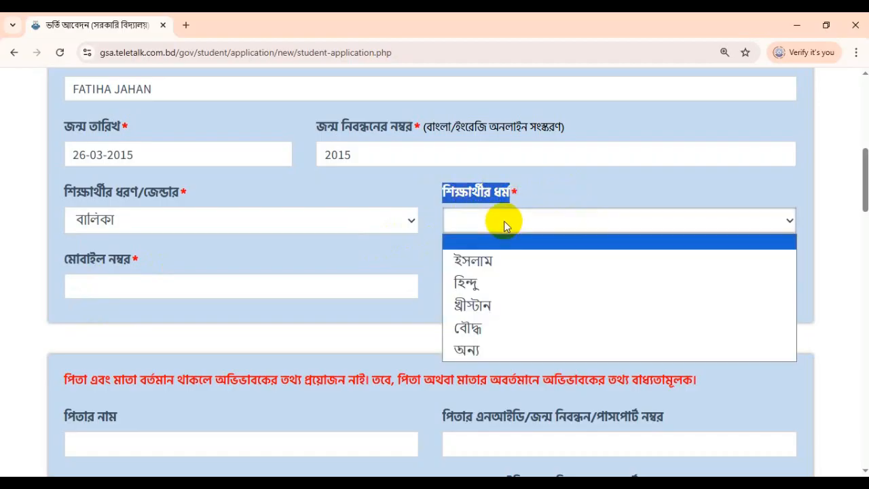
pyautogui.click(485, 258)
pyautogui.click(129, 285)
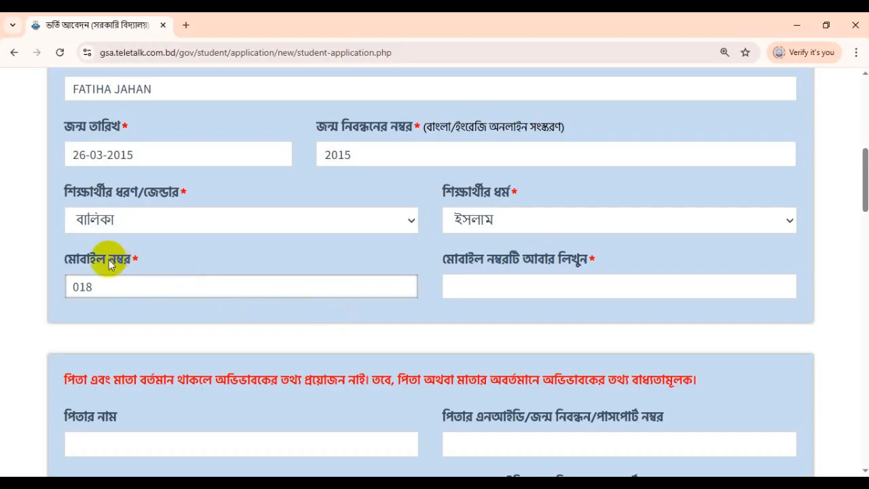
# Step: Highlight the mobile and re-enter mobile number labels, then scroll toward the parent fields
pyautogui.moveTo(80, 259); pyautogui.dragTo(172, 273)
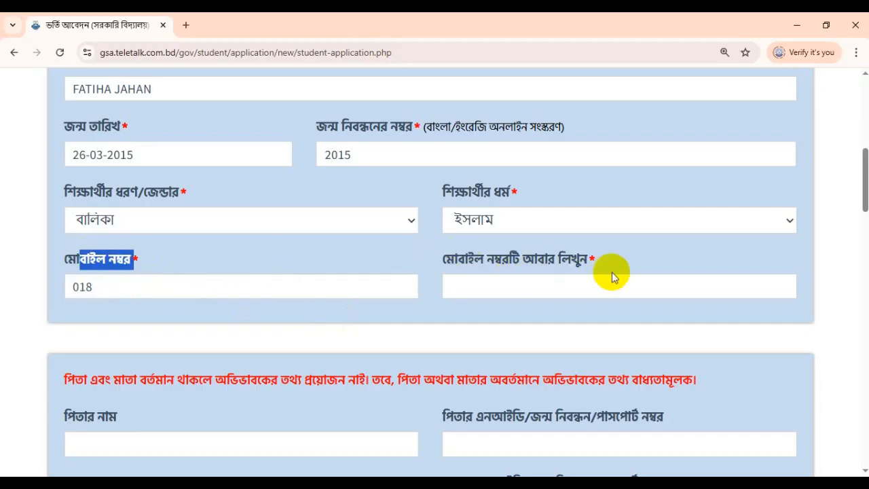
pyautogui.click(547, 261)
pyautogui.moveTo(486, 261); pyautogui.dragTo(607, 260)
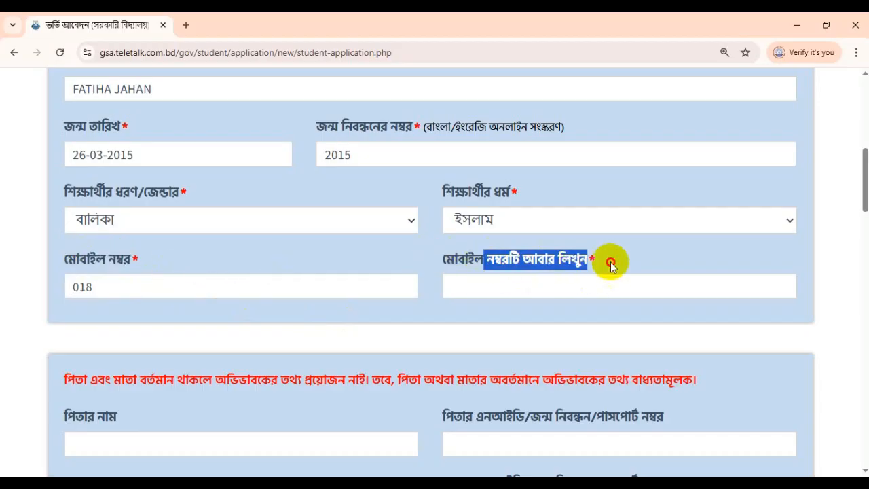
pyautogui.tripleClick(97, 263)
pyautogui.tripleClick(539, 262)
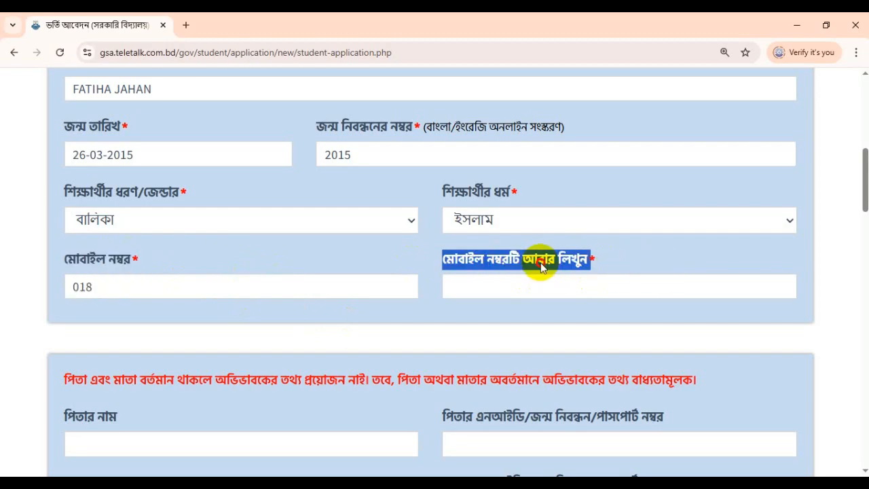
pyautogui.scroll(-3, 541, 277)
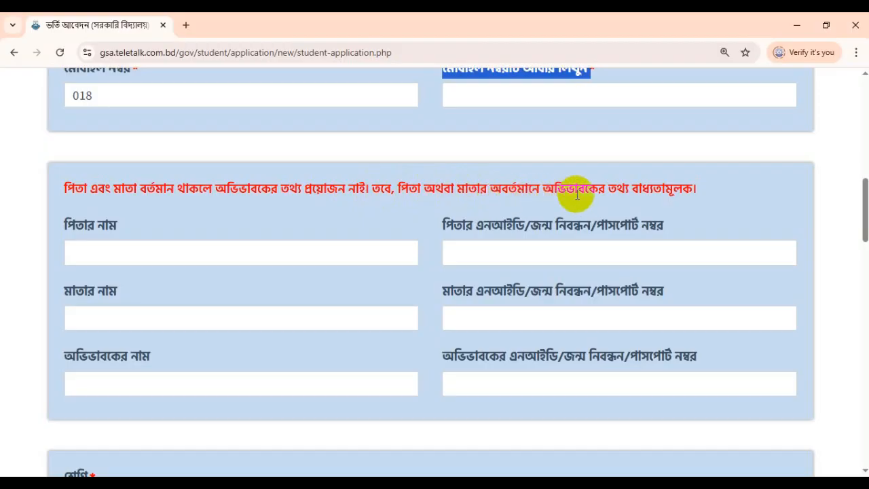
# Step: Enter the father's name, typing and then erasing trial digits in his NID field
pyautogui.scroll(-1, 628, 196)
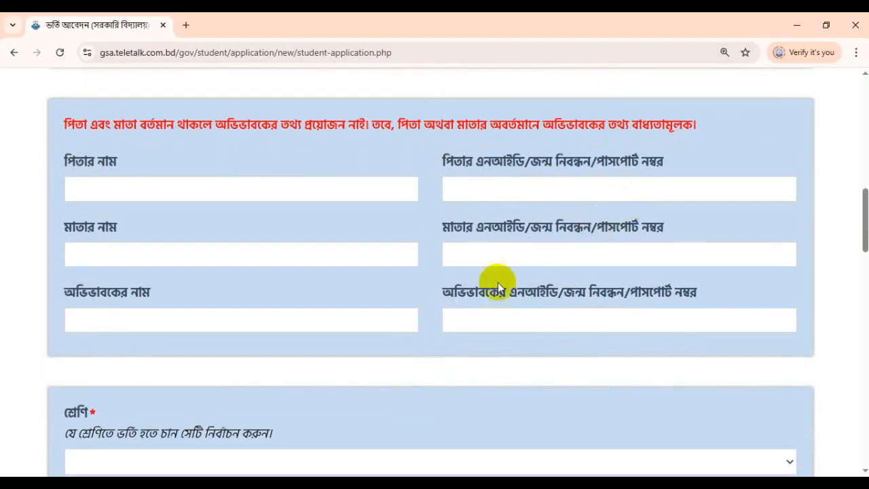
pyautogui.click(86, 195)
pyautogui.click(520, 189)
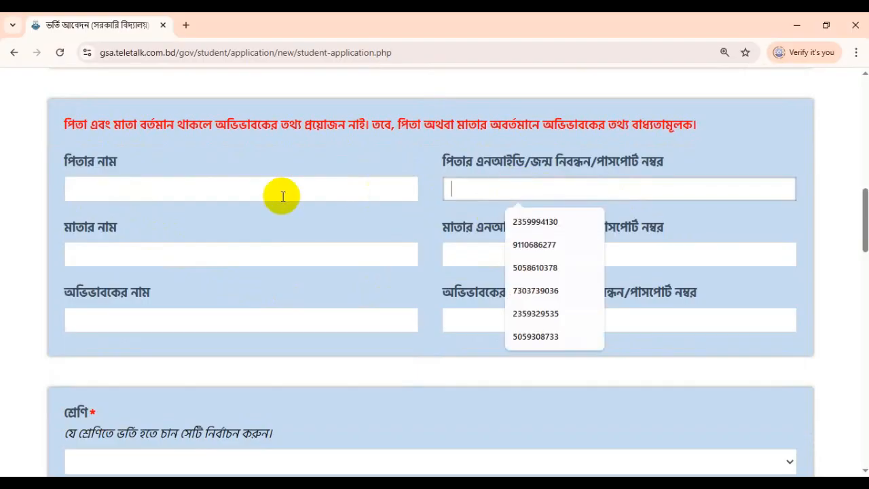
pyautogui.click(242, 192)
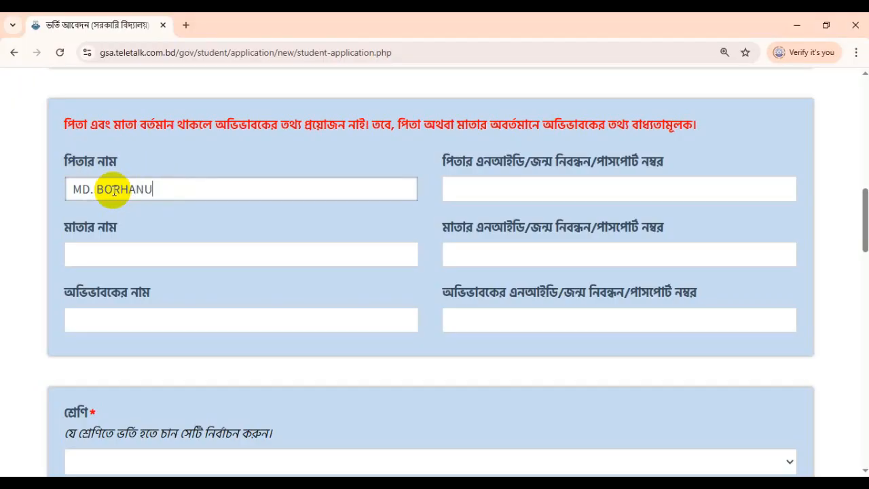
pyautogui.write('DDIN')
pyautogui.doubleClick(98, 189)
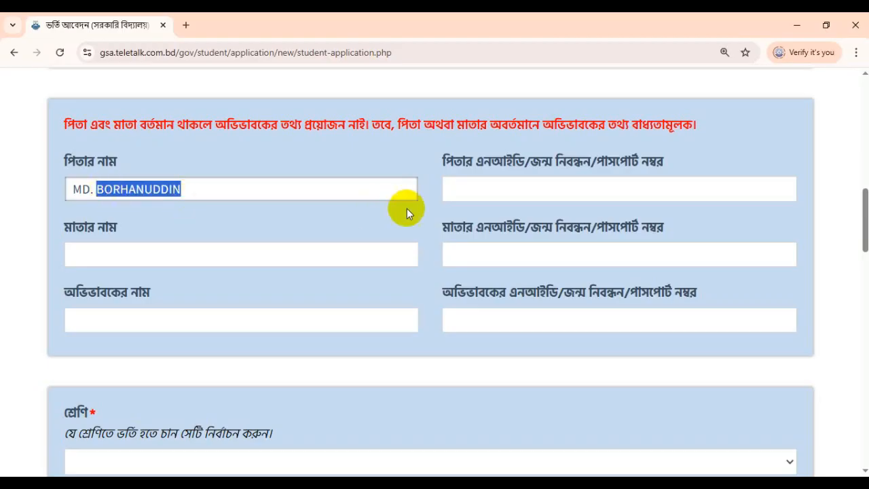
pyautogui.click(492, 185)
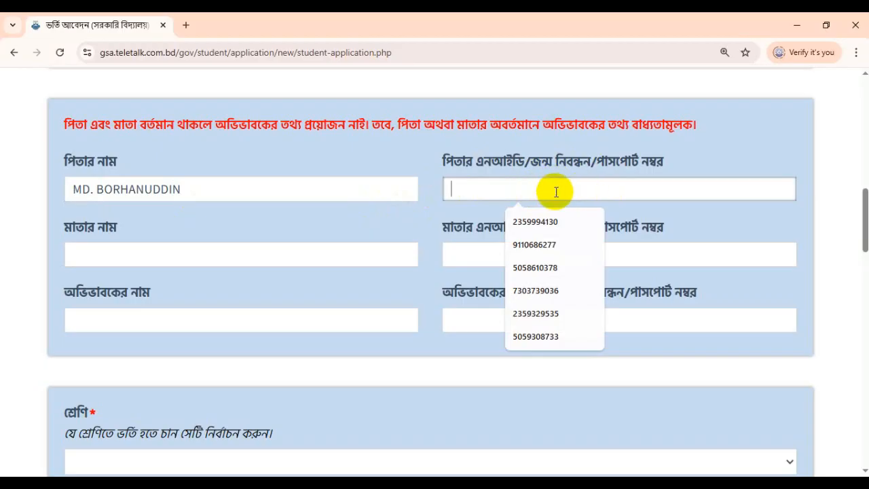
pyautogui.write('222')
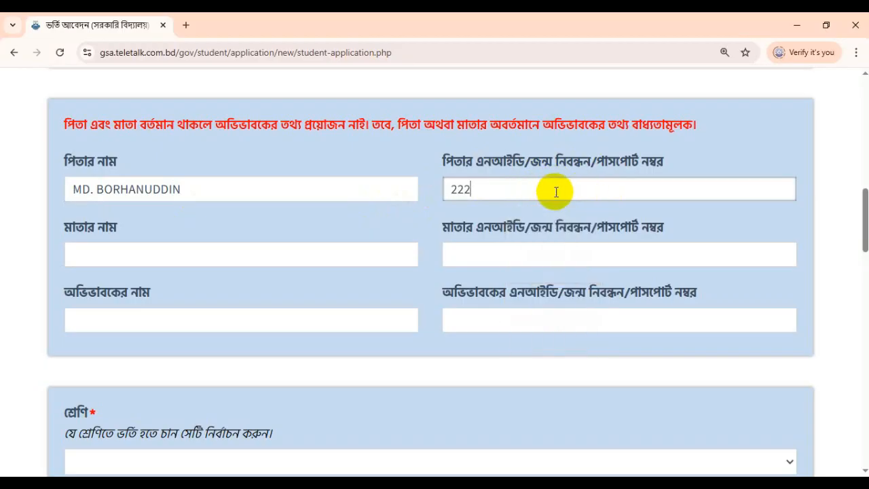
pyautogui.press('BackSpace')
pyautogui.press('BackSpace')
# Step: Enter the mother's name and leave her NID number blank
pyautogui.click(99, 260)
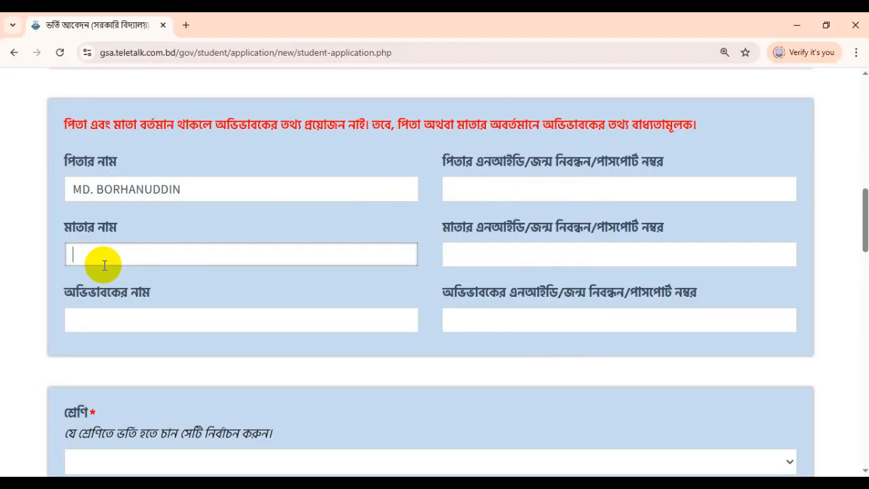
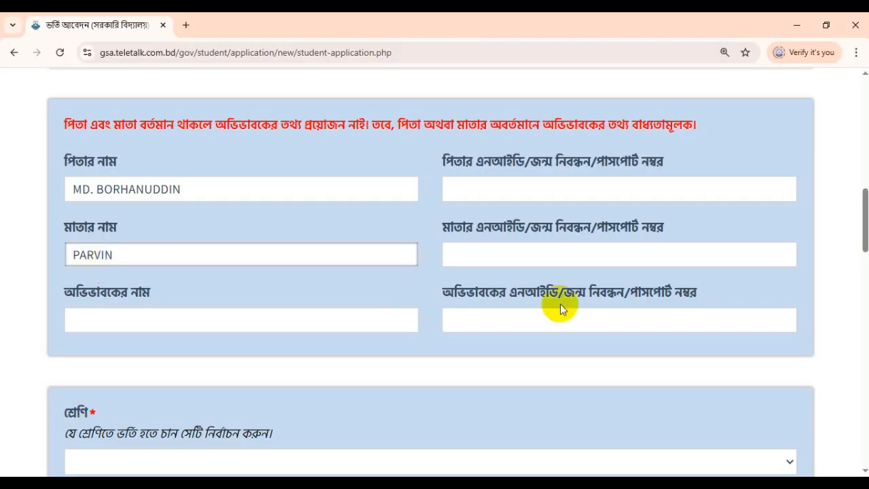
pyautogui.click(491, 264)
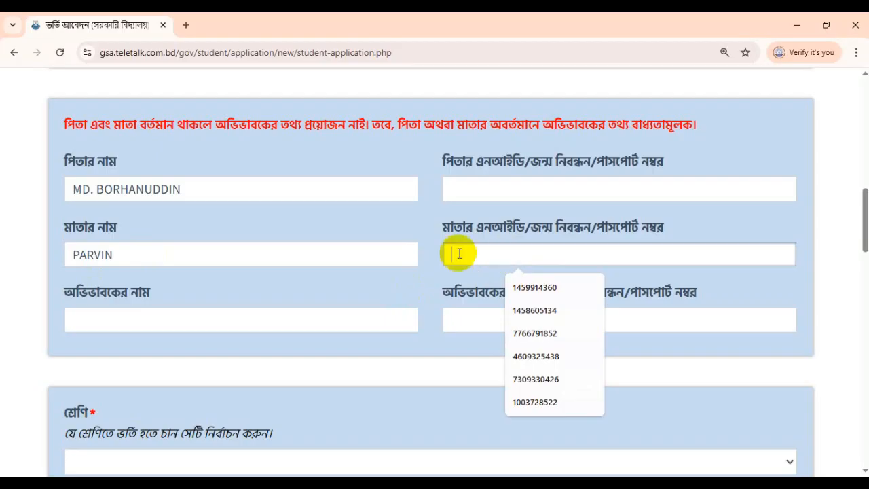
pyautogui.moveTo(517, 237); pyautogui.dragTo(440, 237)
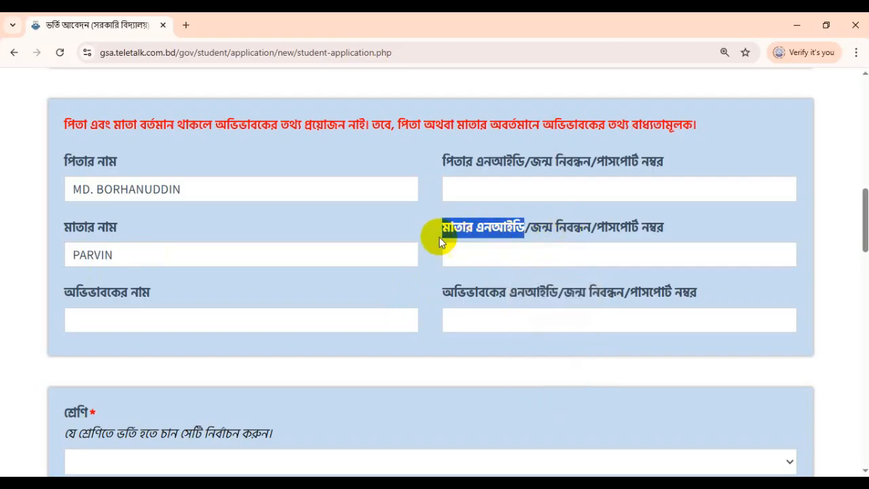
# Step: Copy the father's name into the guardian's name field, clearing test digits from the guardian ID
pyautogui.doubleClick(120, 193)
pyautogui.tripleClick(120, 193)
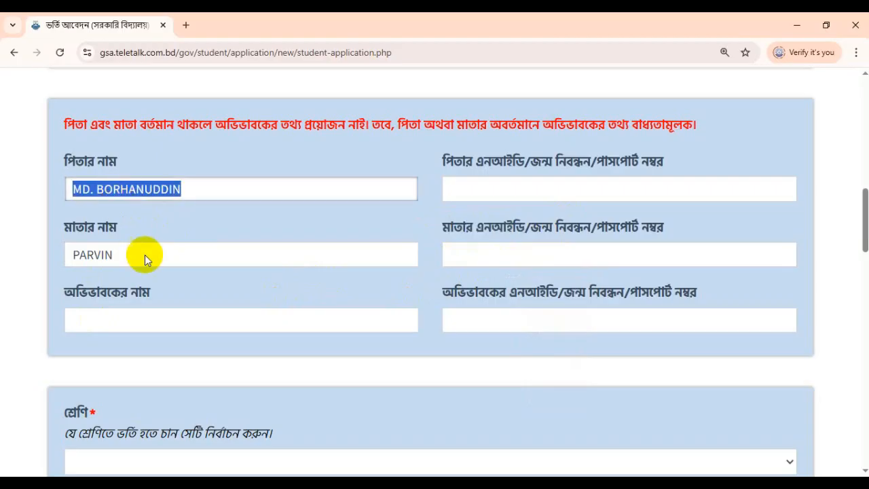
pyautogui.rightClick(140, 188)
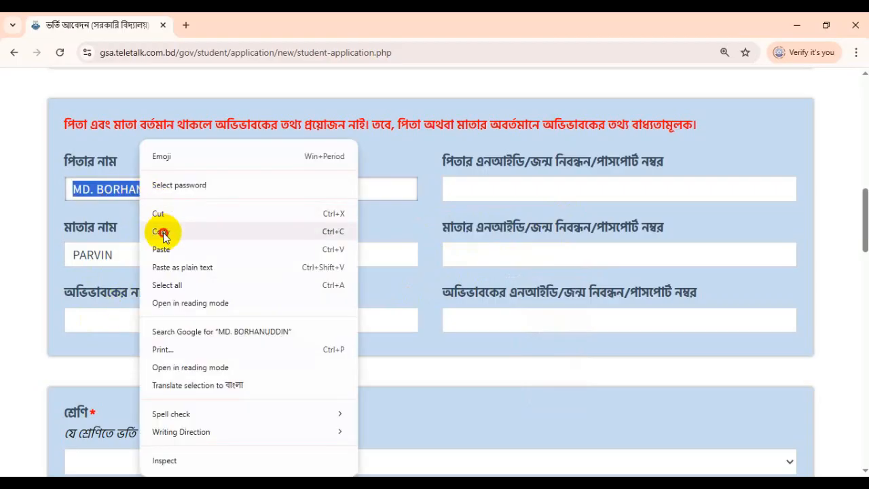
pyautogui.click(160, 231)
pyautogui.click(113, 318)
pyautogui.rightClick(112, 318)
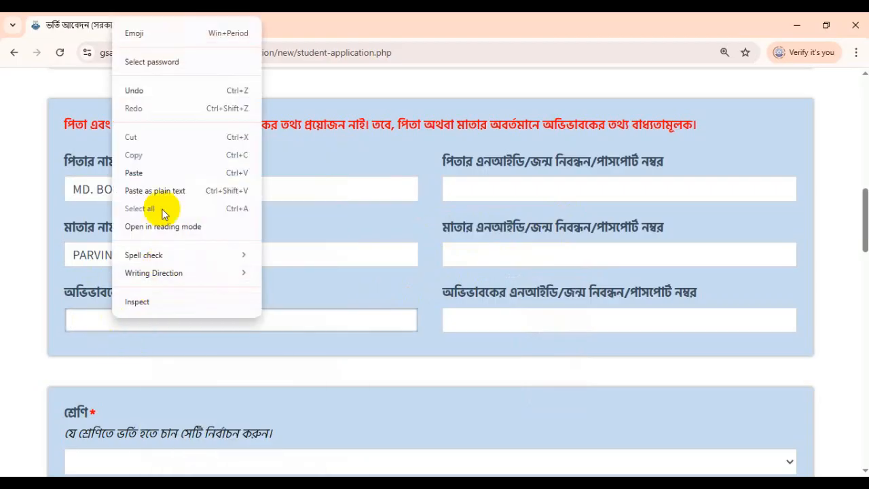
pyautogui.click(140, 172)
pyautogui.click(508, 318)
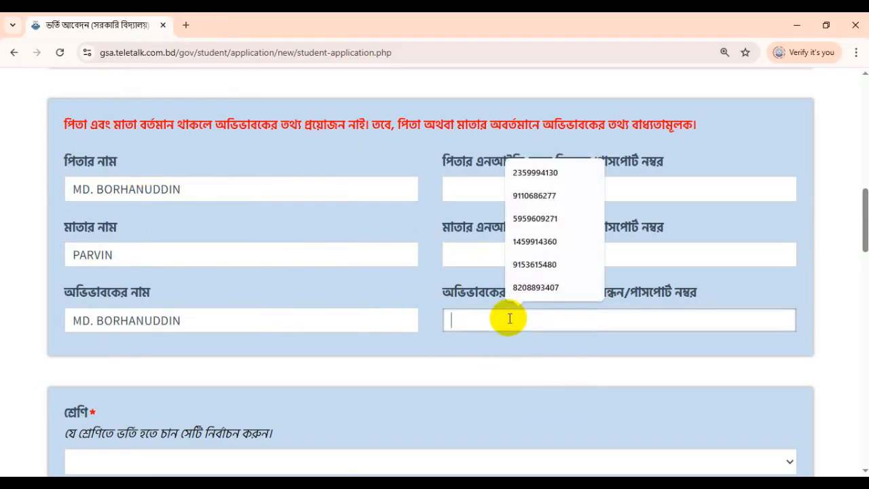
pyautogui.write('2222')
pyautogui.press('BackSpace')
pyautogui.press('BackSpace')
pyautogui.press('BackSpace')
pyautogui.press('BackSpace')
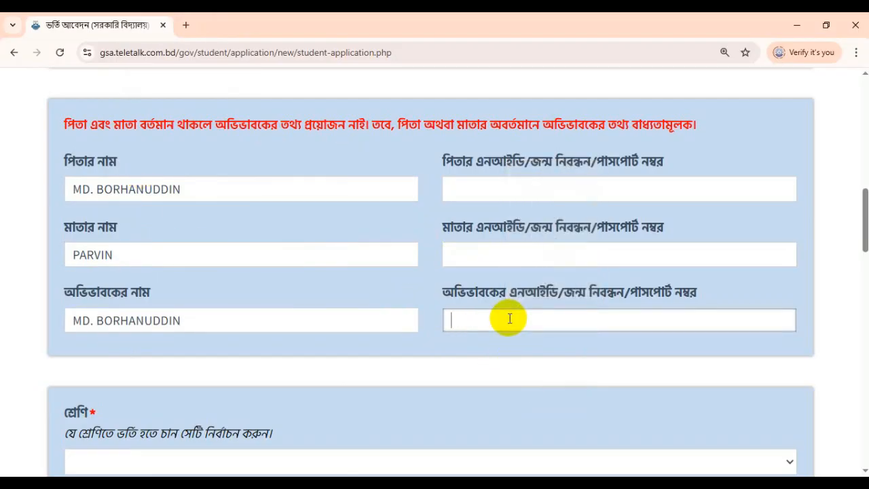
# Step: Highlight the class hint line and choose ষষ্ঠ in the শ্রেণি dropdown
pyautogui.scroll(-4, 508, 318)
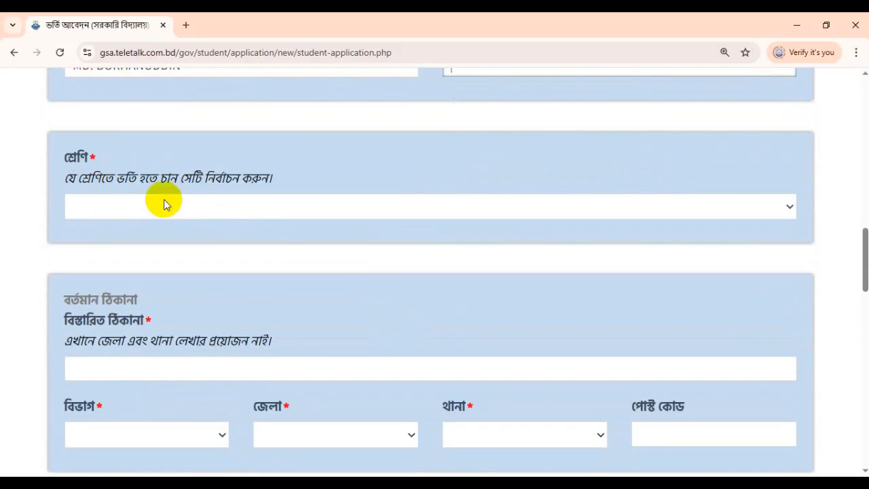
pyautogui.moveTo(67, 178); pyautogui.dragTo(131, 176)
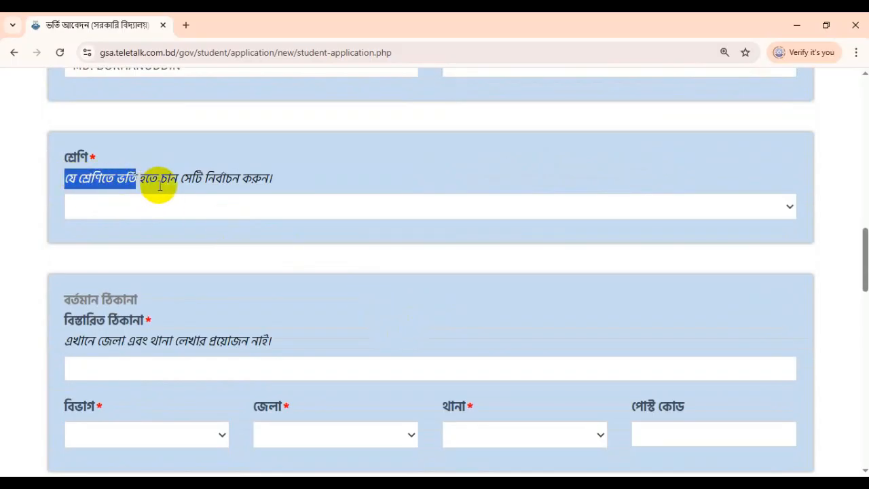
pyautogui.tripleClick(230, 180)
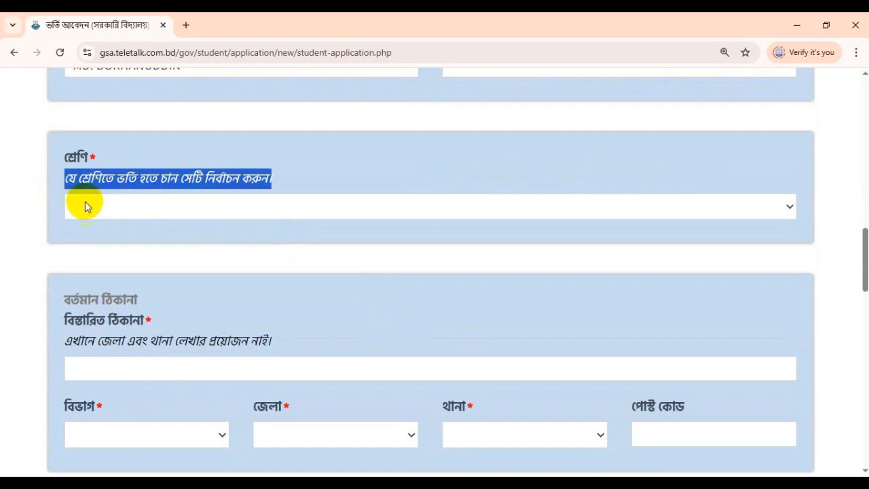
pyautogui.click(127, 178)
pyautogui.doubleClick(127, 178)
pyautogui.click(98, 198)
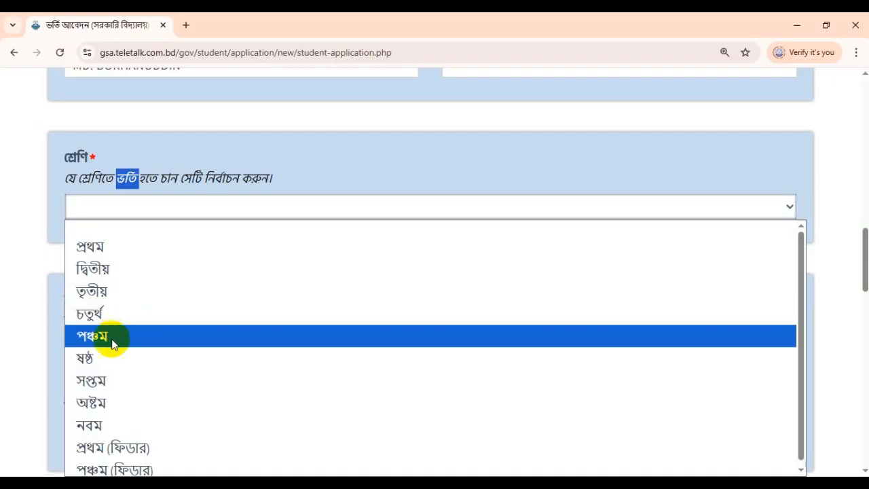
pyautogui.click(87, 357)
pyautogui.scroll(-1, 335, 279)
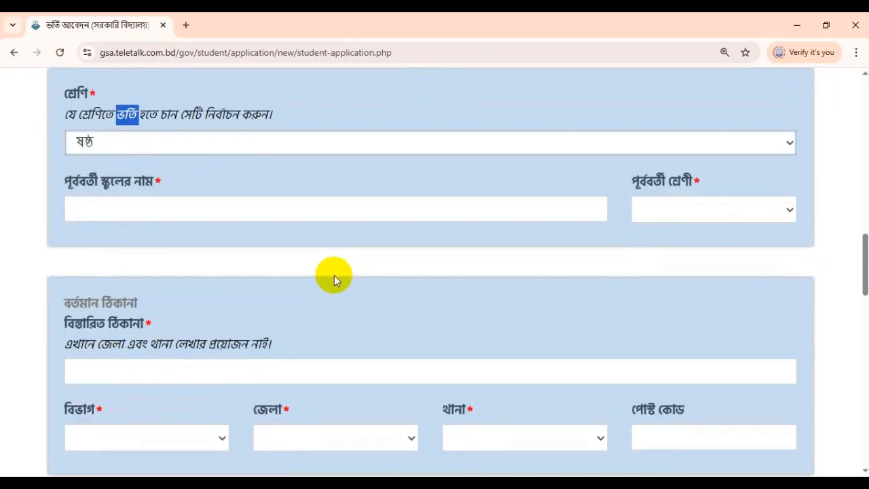
pyautogui.click(71, 186)
pyautogui.rightClick(70, 186)
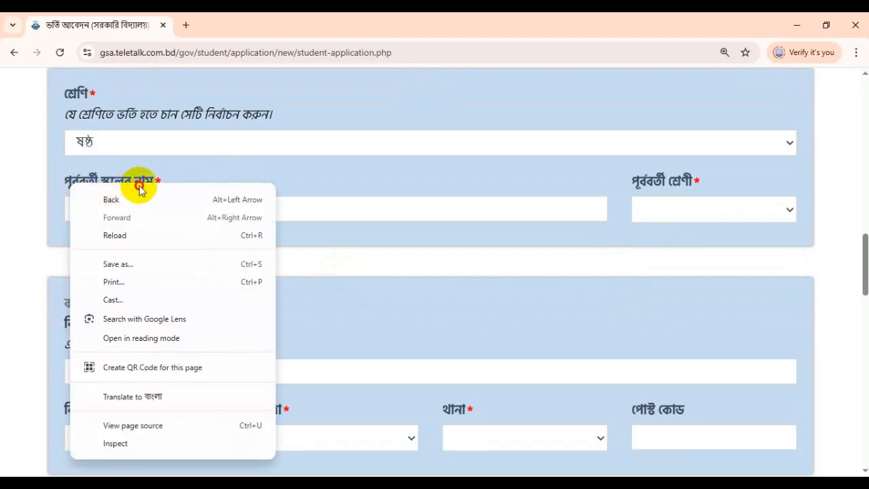
pyautogui.click(109, 182)
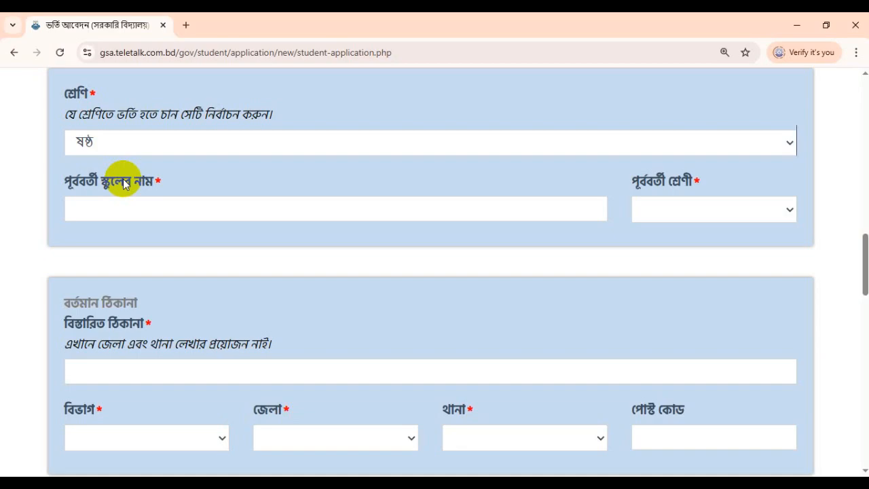
# Step: Type PORANGONJ GOVT PRIMARY SCHOOL as the previous school and select পঞ্চম as previous class
pyautogui.click(109, 209)
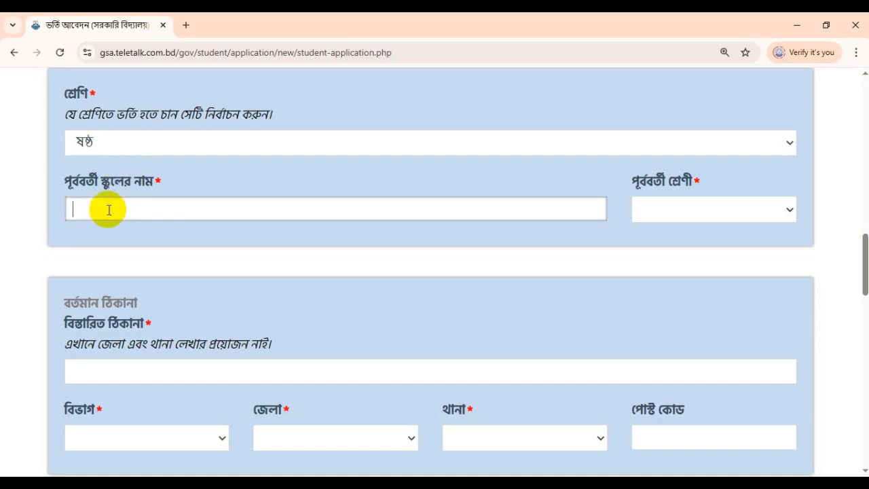
pyautogui.write('PORANGONJ')
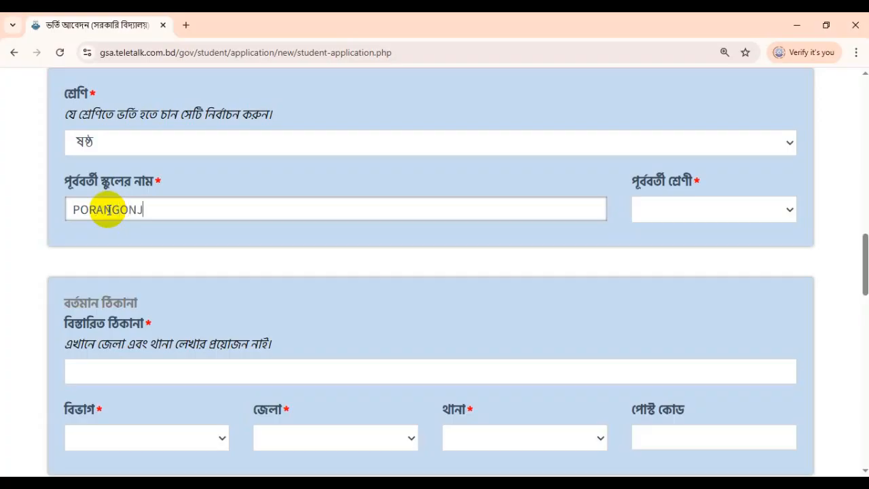
pyautogui.write(' GOVT PRIMA')
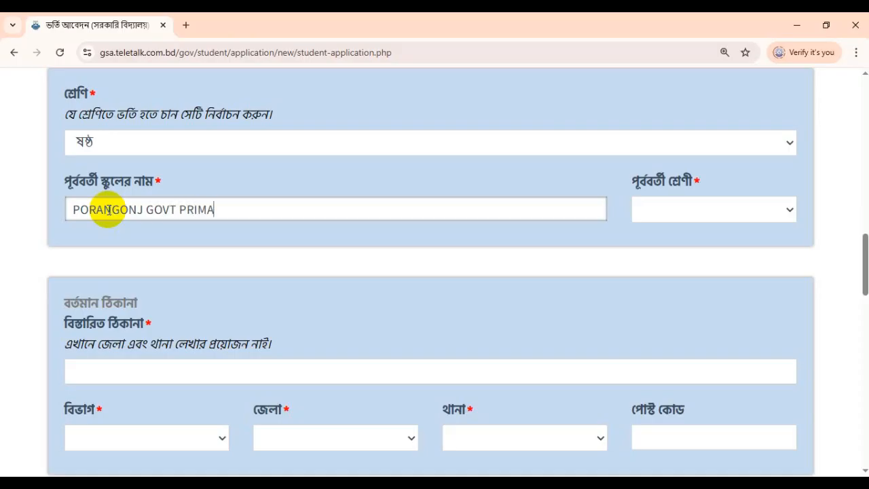
pyautogui.write('RY SCHOOL')
pyautogui.click(697, 205)
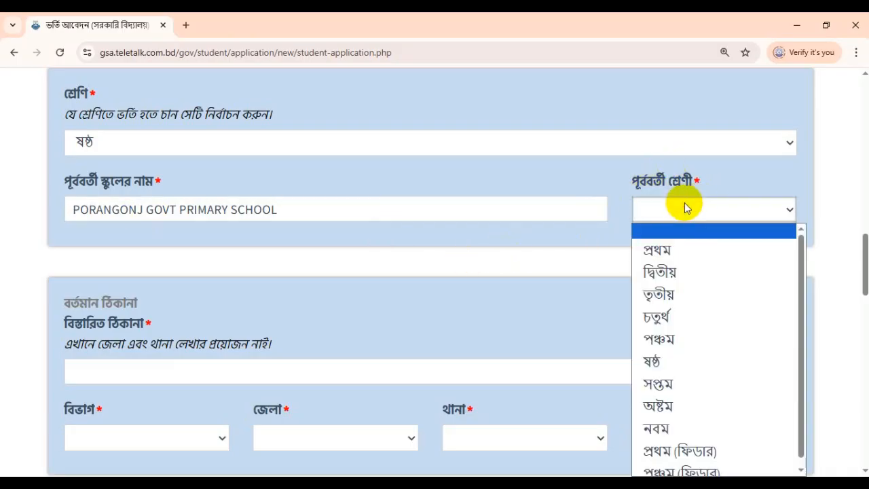
pyautogui.click(667, 343)
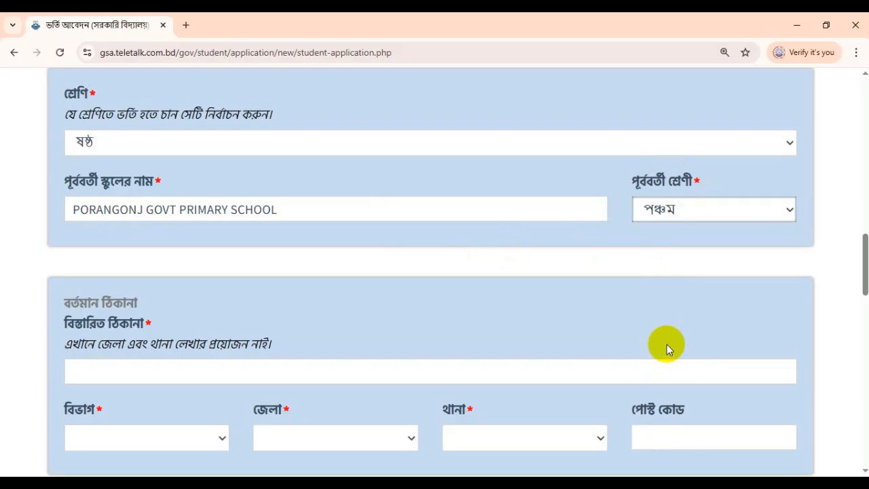
pyautogui.scroll(-5, 442, 285)
pyautogui.scroll(1, 272, 230)
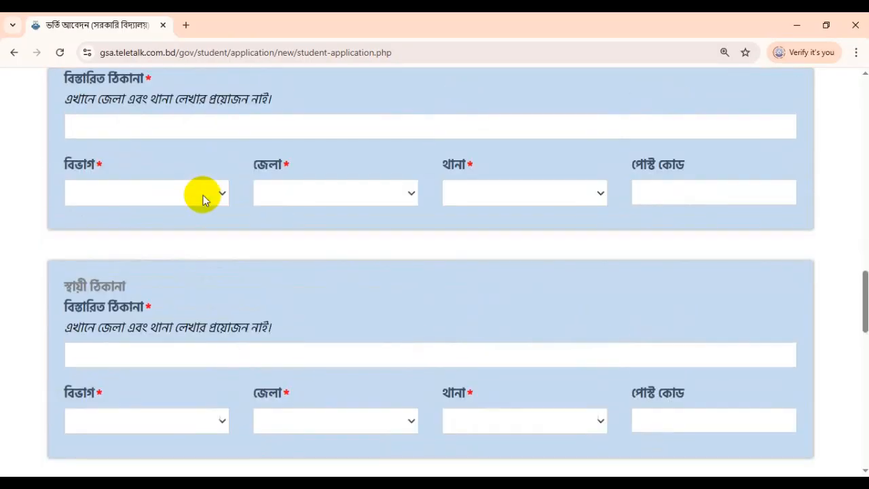
pyautogui.scroll(1, 203, 199)
pyautogui.click(112, 179)
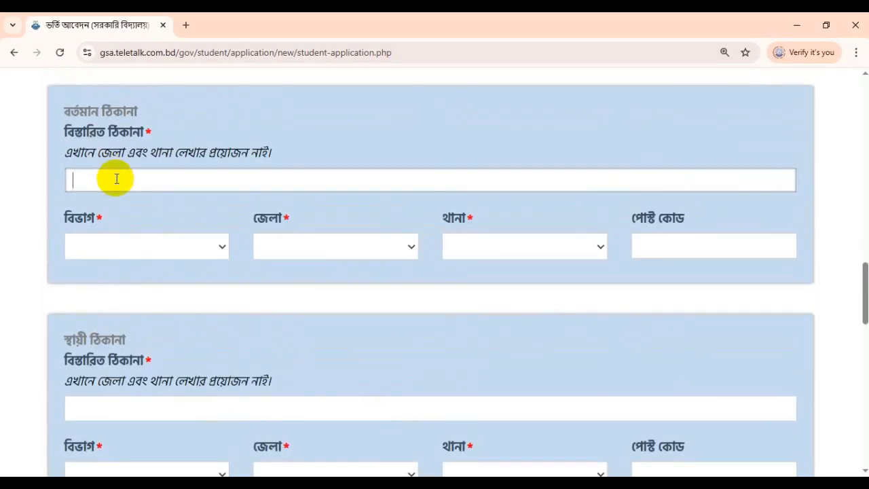
pyautogui.write('Vi;;')
pyautogui.press('BackSpace')
pyautogui.write('LL;')
pyautogui.press('BackSpace')
pyautogui.press('Return')
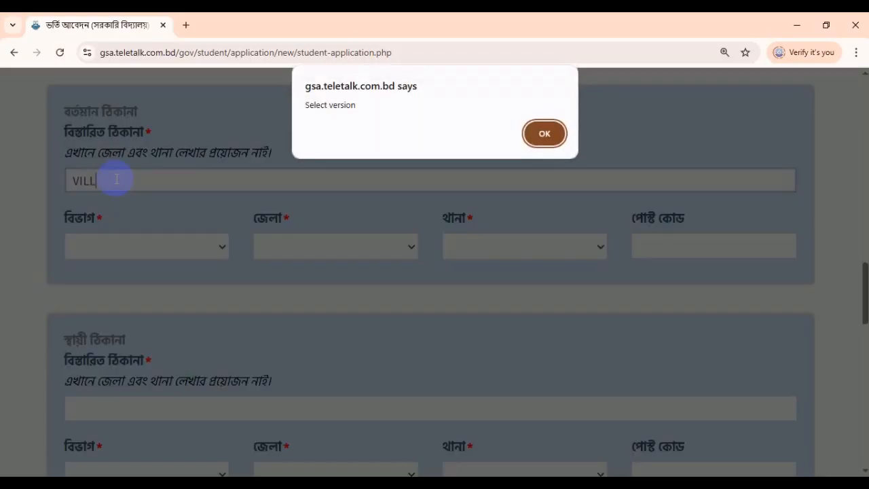
pyautogui.click(554, 139)
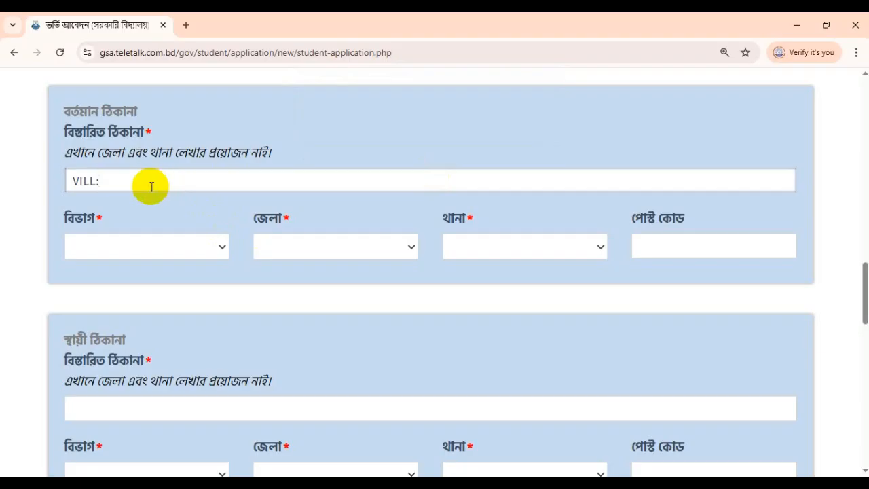
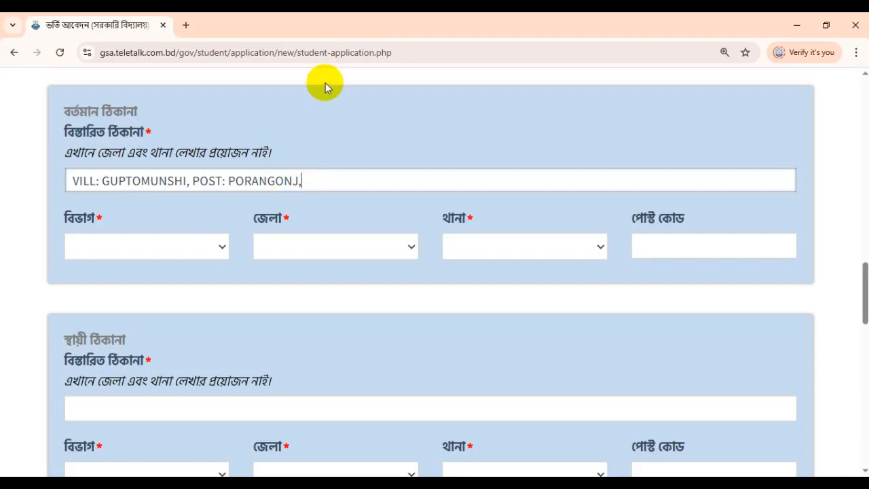
pyautogui.scroll(-1, 176, 193)
# Step: Set the present address to BARISHAL division, BHOLA district, BHOLA SADAR thana, post code 8300
pyautogui.click(141, 194)
pyautogui.click(121, 222)
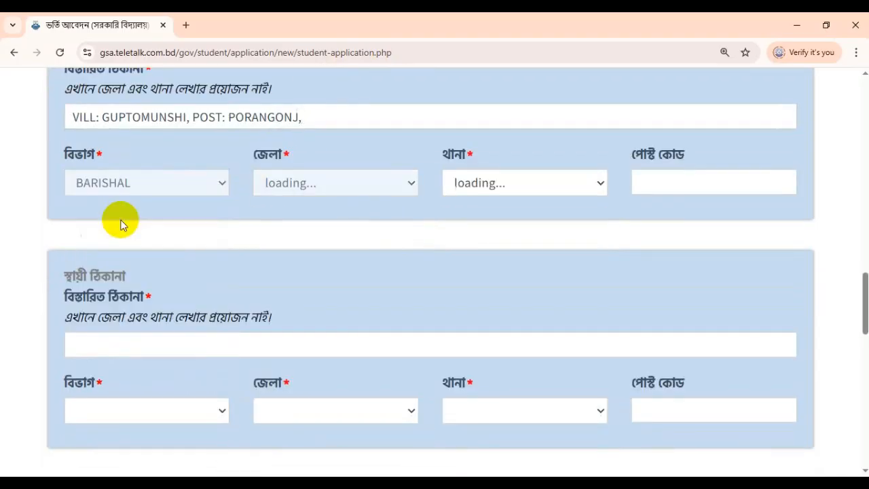
pyautogui.doubleClick(60, 165)
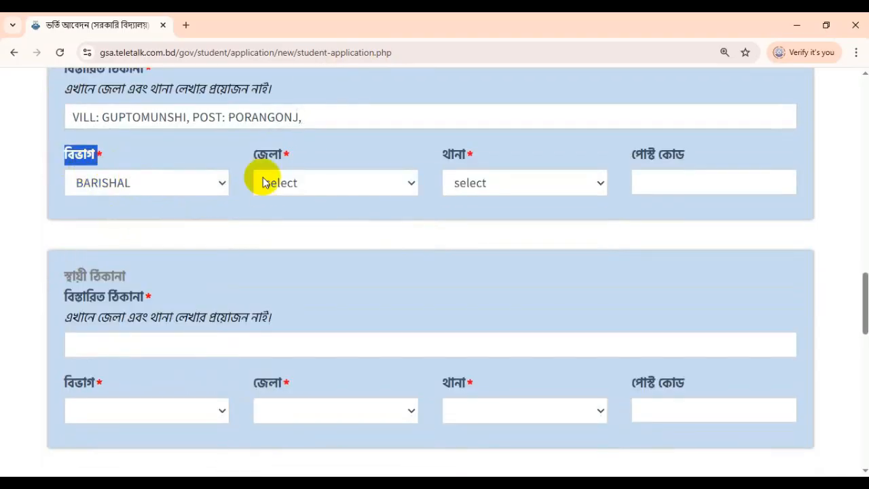
pyautogui.click(305, 184)
pyautogui.click(305, 271)
pyautogui.click(489, 186)
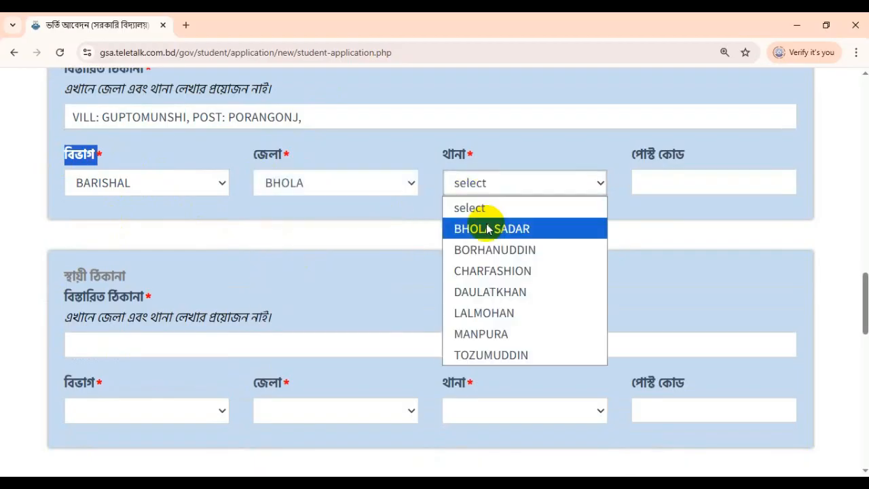
pyautogui.click(491, 227)
pyautogui.click(699, 186)
pyautogui.write('8300')
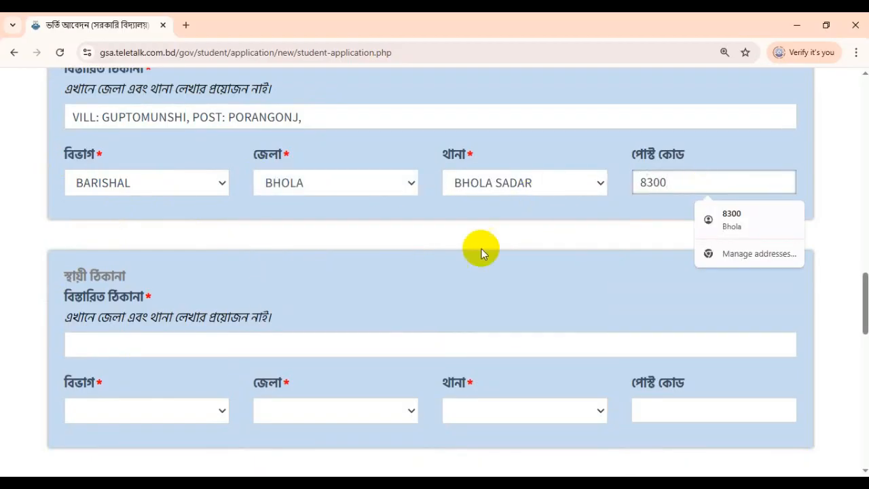
pyautogui.scroll(-2, 408, 271)
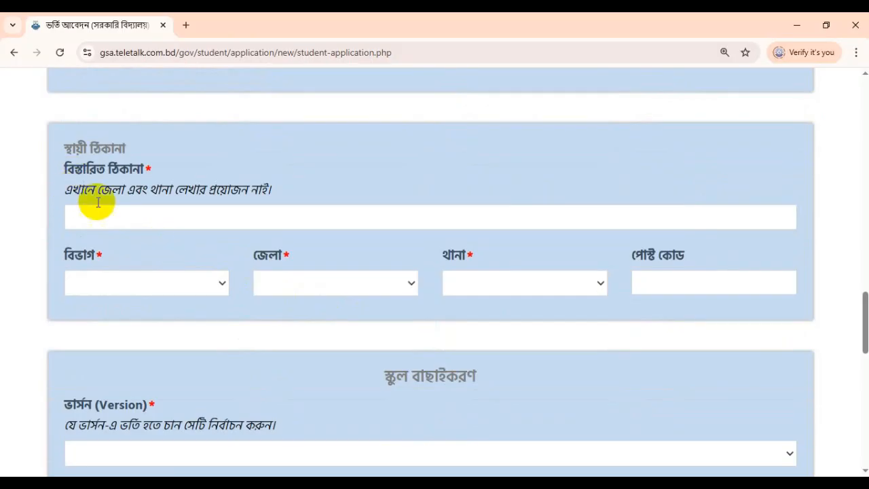
# Step: Copy the present village and post office line into the permanent address field
pyautogui.scroll(2, 156, 204)
pyautogui.tripleClick(157, 122)
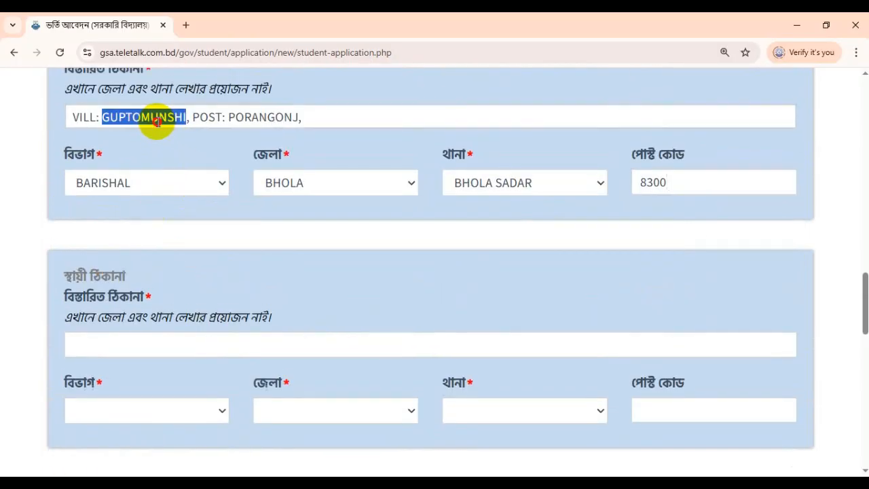
pyautogui.rightClick(157, 122)
pyautogui.click(188, 216)
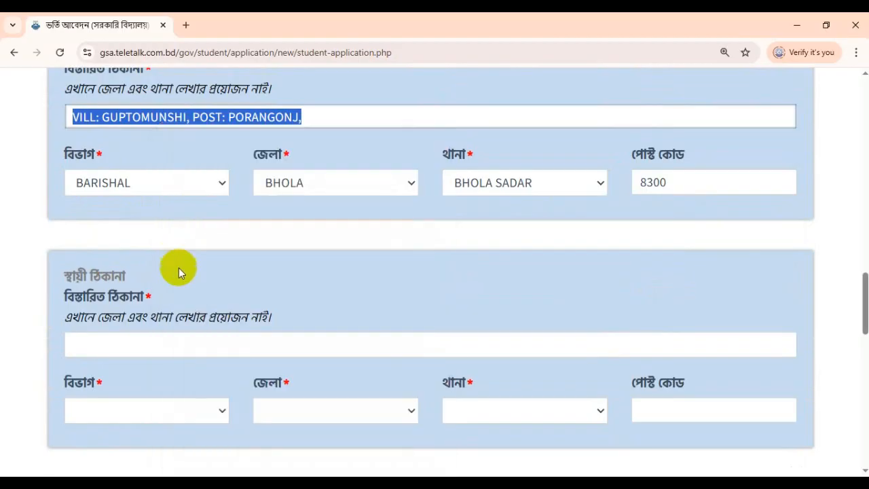
pyautogui.scroll(-1, 179, 271)
pyautogui.click(116, 284)
pyautogui.rightClick(116, 281)
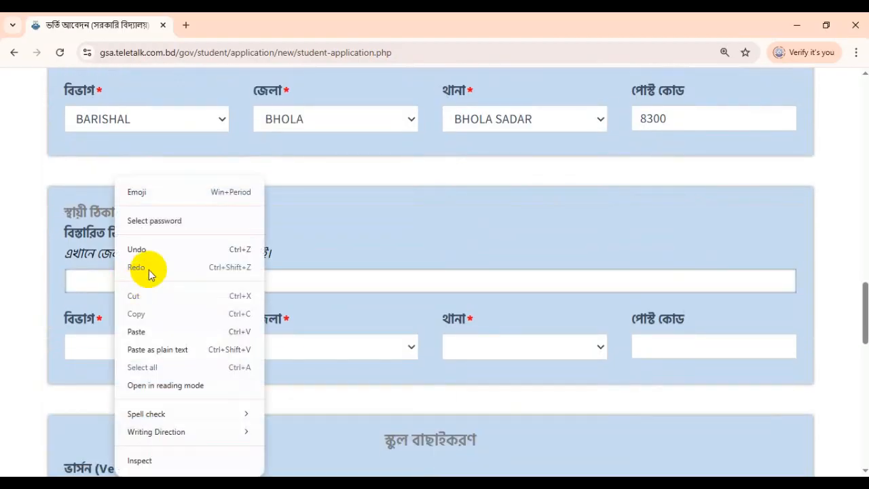
pyautogui.click(136, 332)
pyautogui.scroll(-2, 151, 290)
# Step: Set the permanent address to BARISHAL, BHOLA, BHOLA SADAR with post code 8300
pyautogui.click(107, 218)
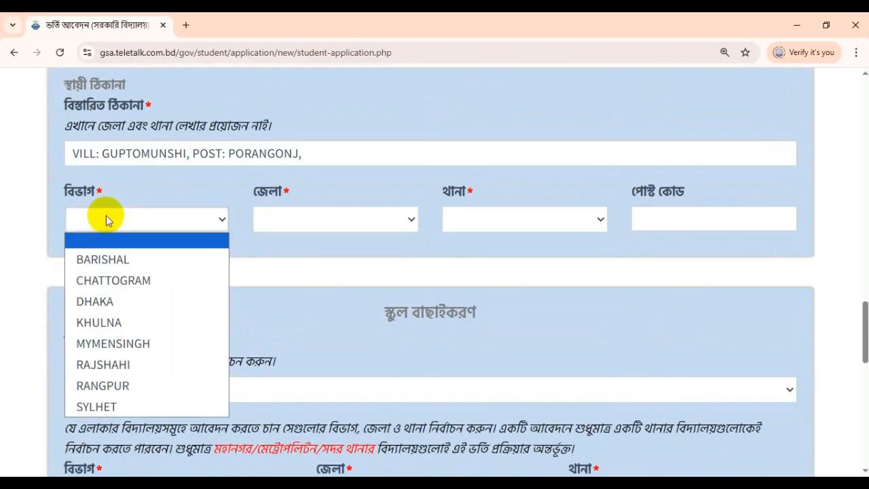
pyautogui.click(103, 258)
pyautogui.click(292, 220)
pyautogui.click(308, 307)
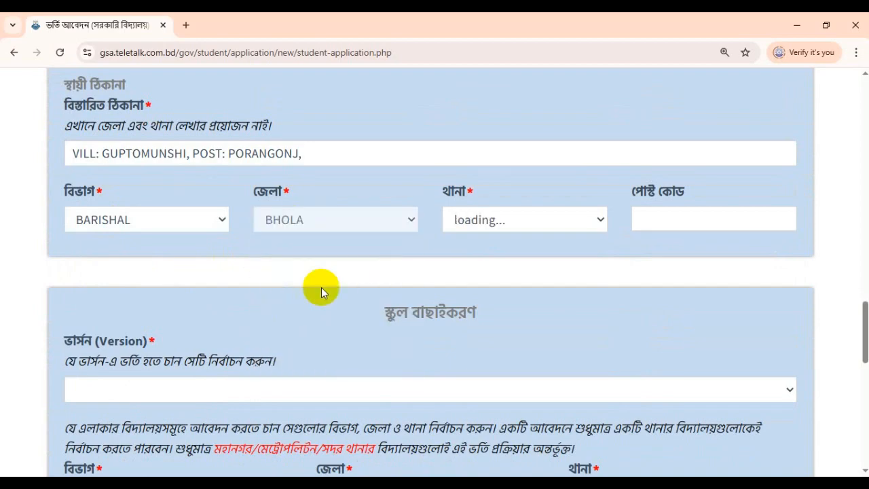
pyautogui.click(481, 221)
pyautogui.click(485, 265)
pyautogui.click(679, 229)
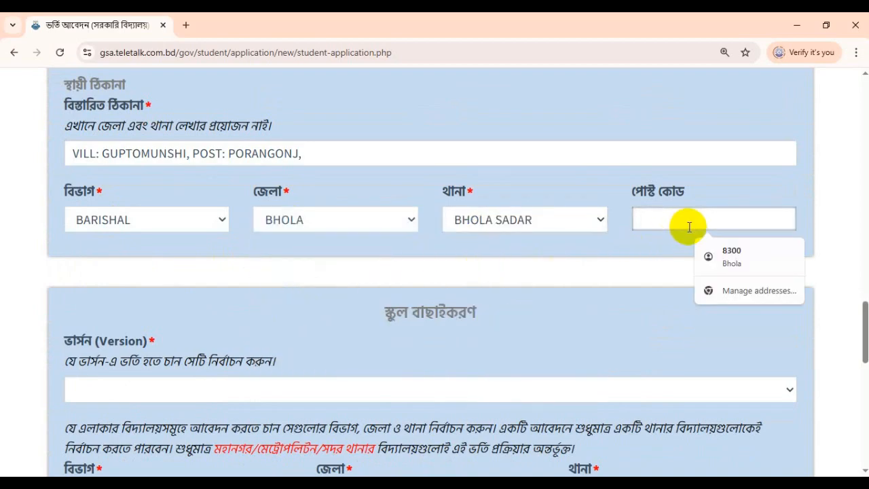
pyautogui.write('8300')
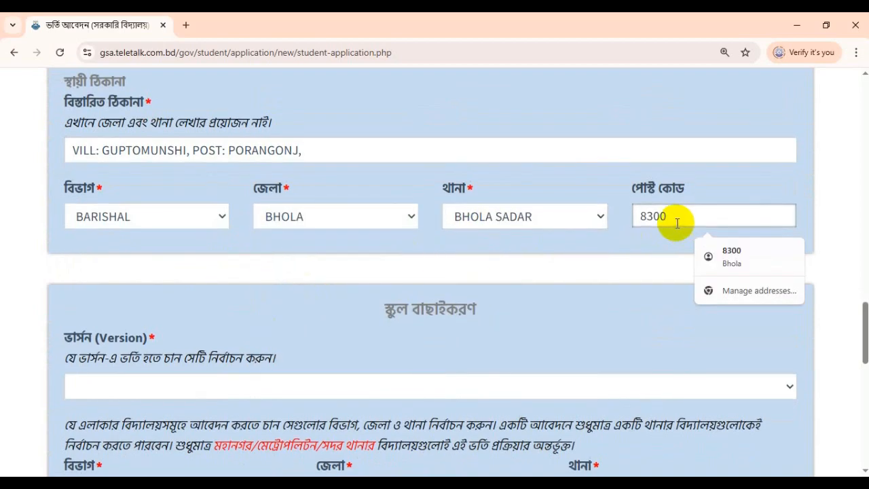
pyautogui.scroll(-3, 506, 223)
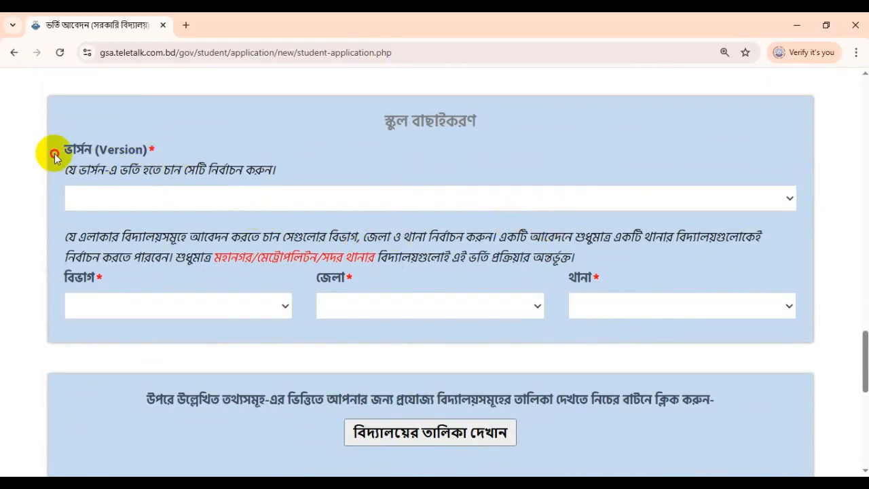
# Step: Choose বাংলা as the teaching version
pyautogui.moveTo(56, 151); pyautogui.dragTo(301, 184)
pyautogui.tripleClick(231, 171)
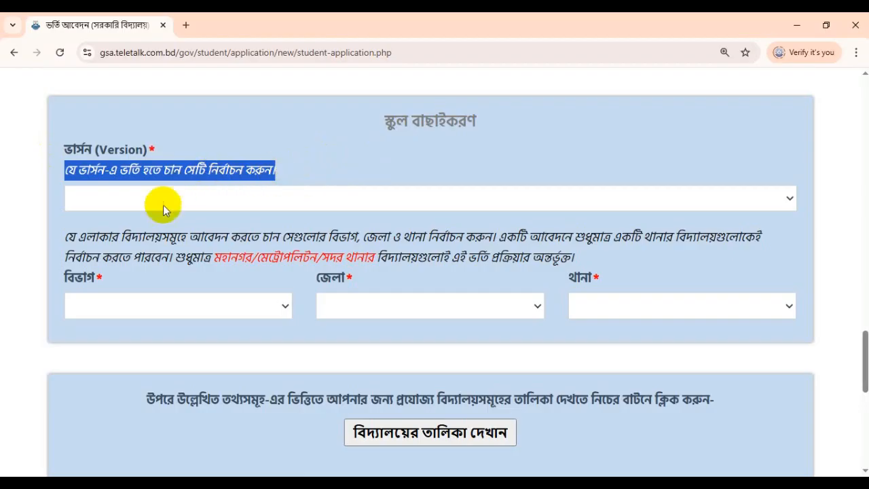
pyautogui.click(111, 196)
pyautogui.click(103, 238)
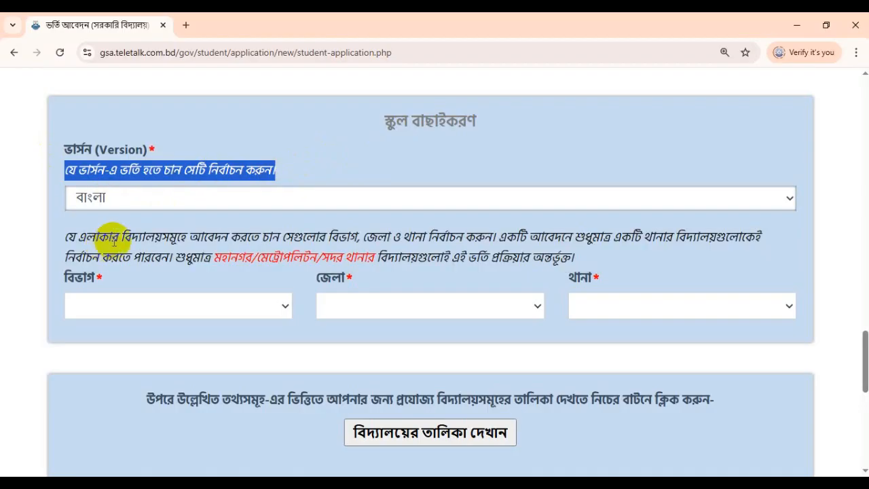
pyautogui.click(343, 151)
pyautogui.scroll(-1, 180, 251)
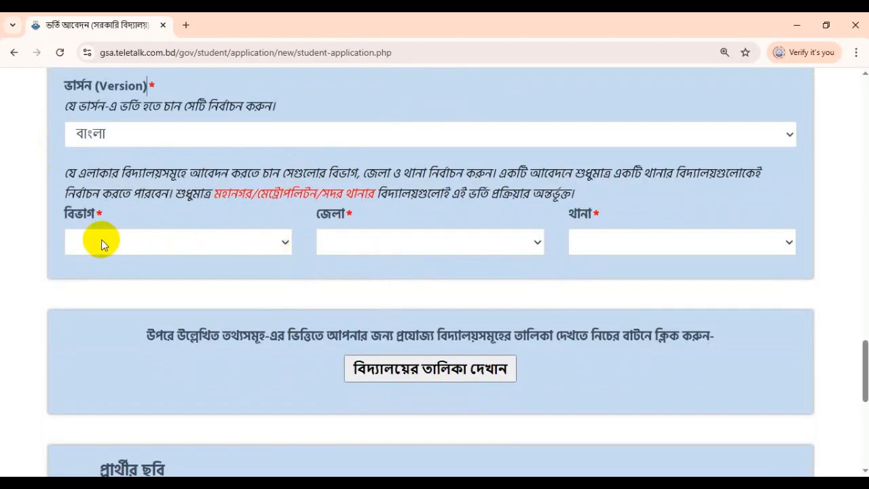
# Step: Set the school area to BARISHAL division, BHOLA district and BHOLA SADAR thana
pyautogui.click(81, 235)
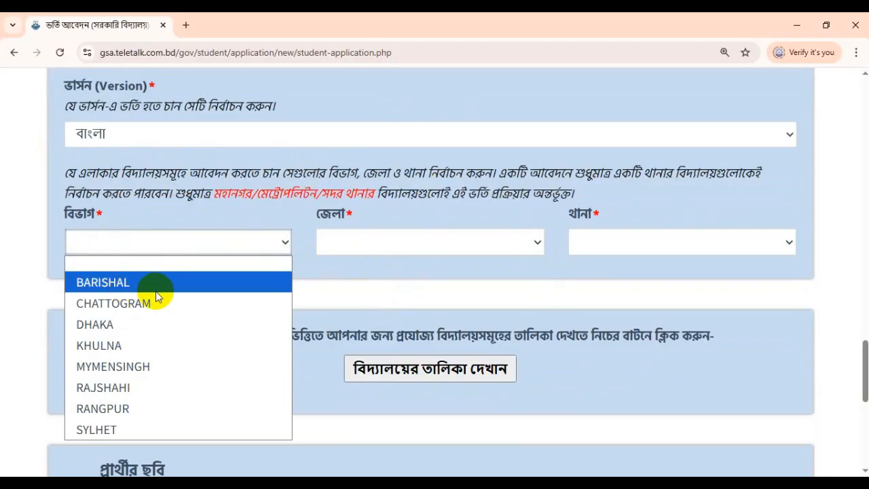
pyautogui.click(119, 290)
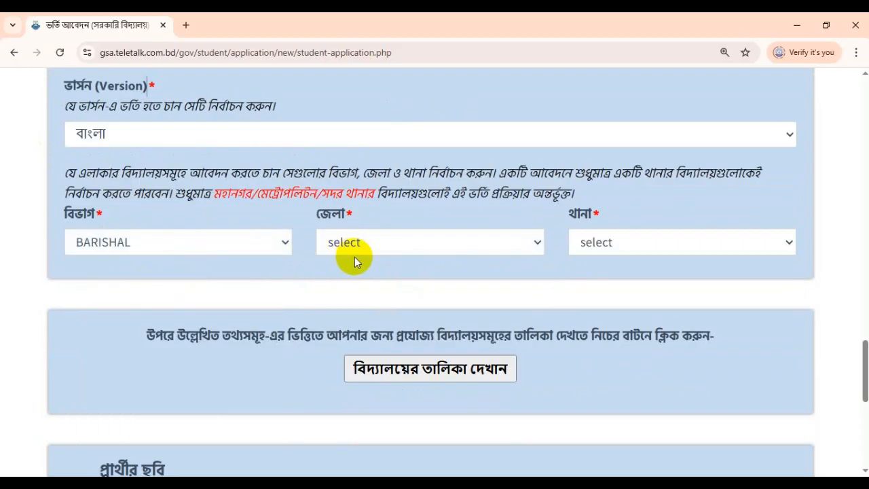
pyautogui.click(359, 246)
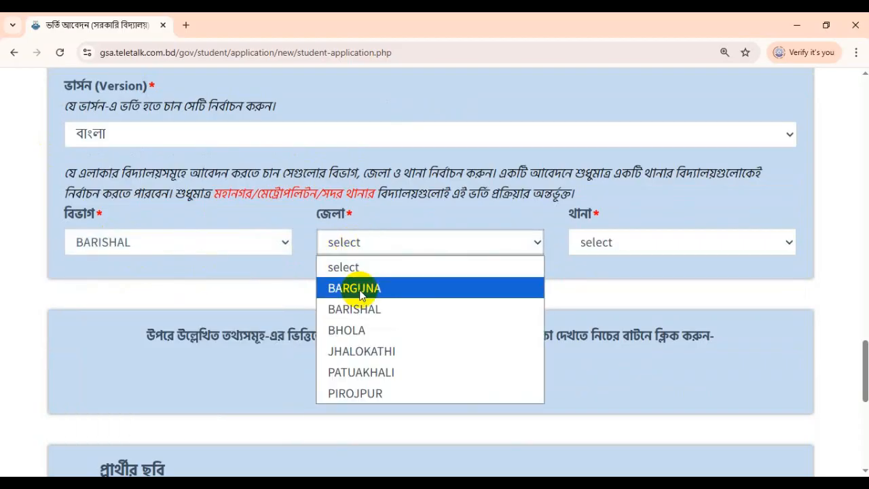
pyautogui.click(353, 336)
pyautogui.click(653, 253)
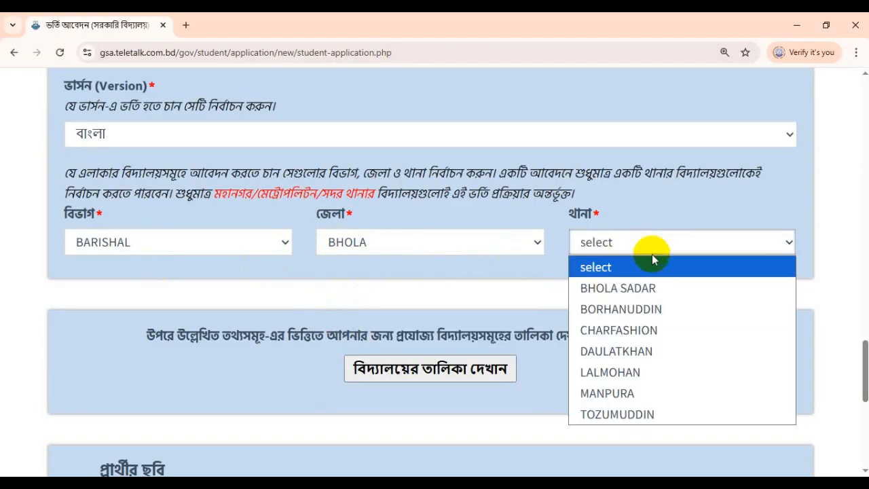
pyautogui.click(316, 213)
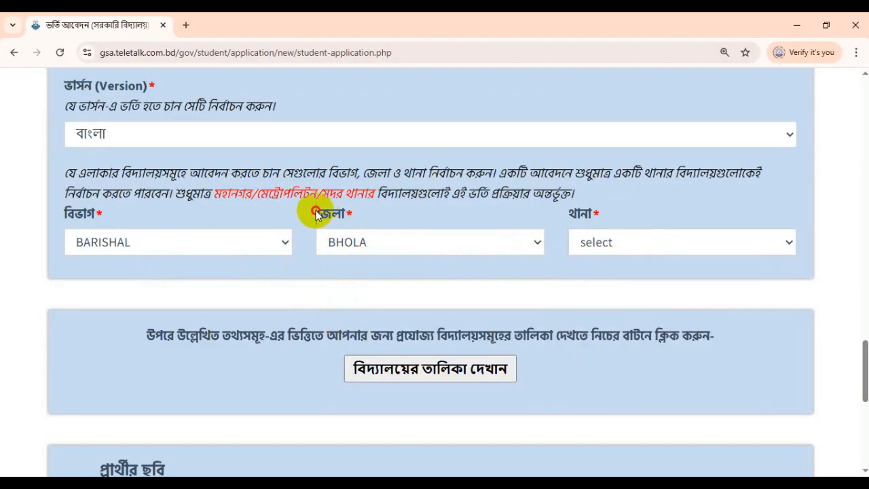
pyautogui.doubleClick(316, 213)
pyautogui.doubleClick(577, 214)
pyautogui.click(625, 241)
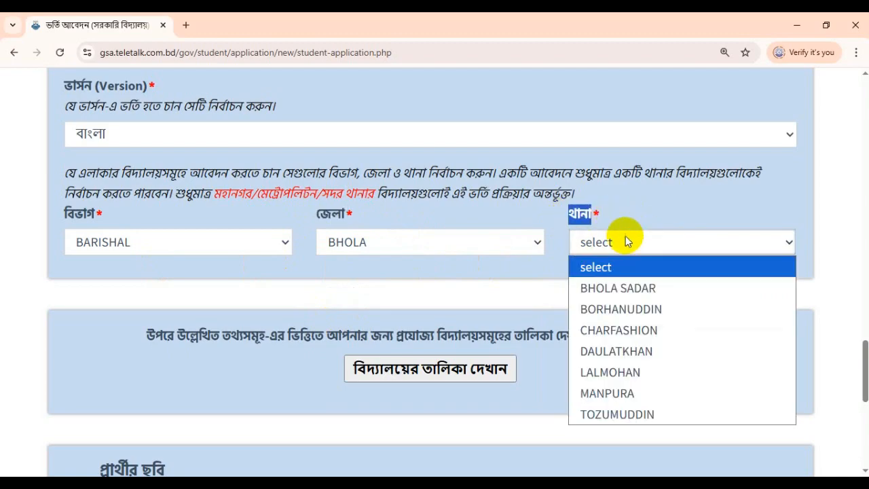
pyautogui.click(630, 287)
pyautogui.scroll(-1, 616, 311)
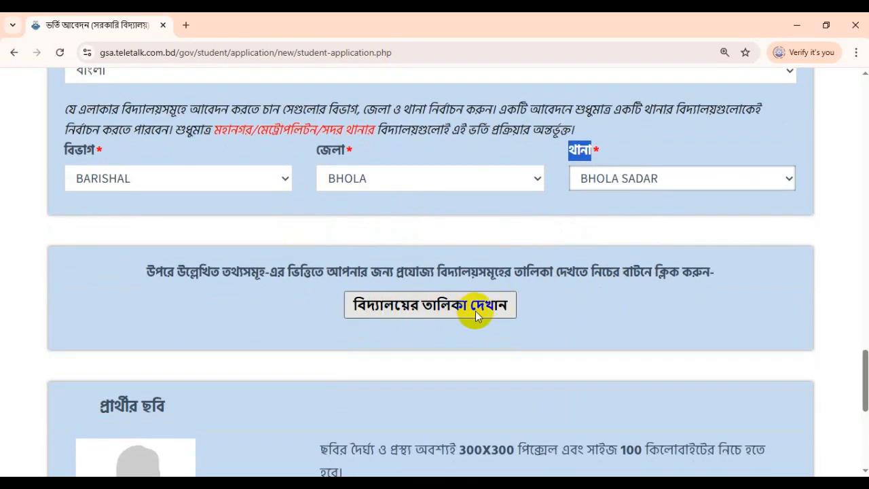
pyautogui.scroll(-2, 583, 335)
# Step: List eligible schools; choose day-shift, then morning-shift BHOLA GOVT GIRLS HIGH SCHOOL as choices 1 and 2
pyautogui.click(401, 184)
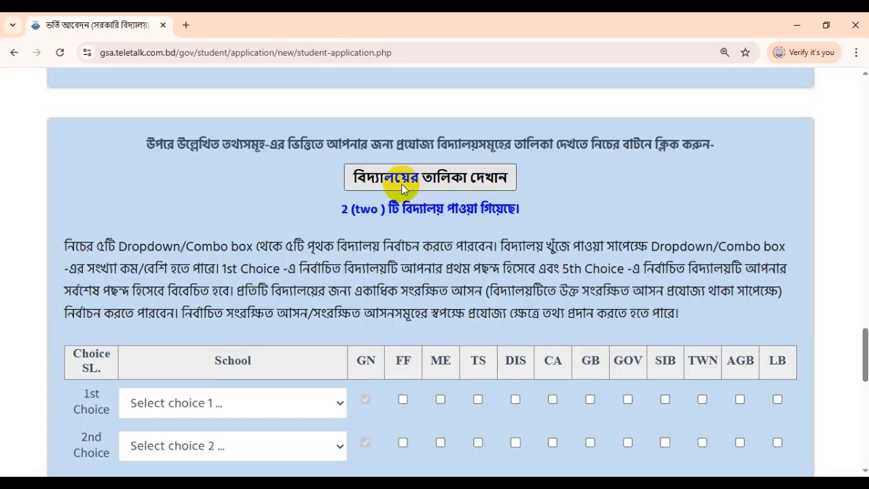
pyautogui.scroll(-3, 313, 293)
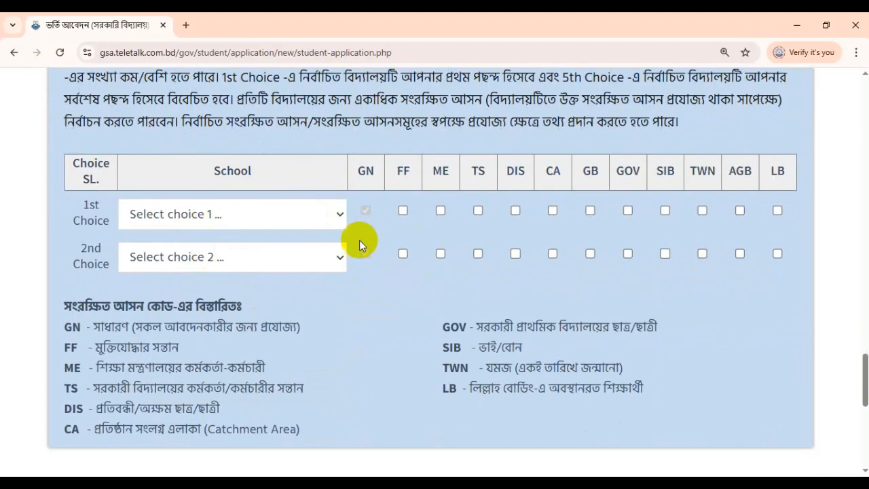
pyautogui.click(223, 213)
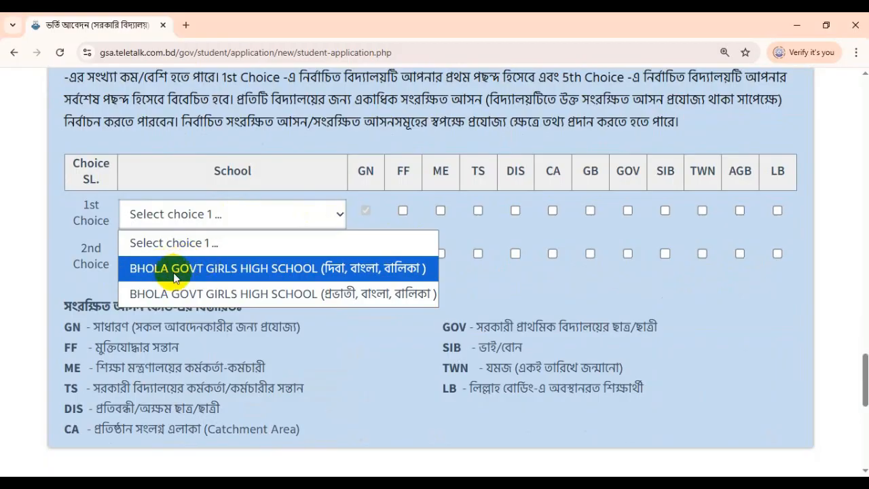
pyautogui.click(344, 270)
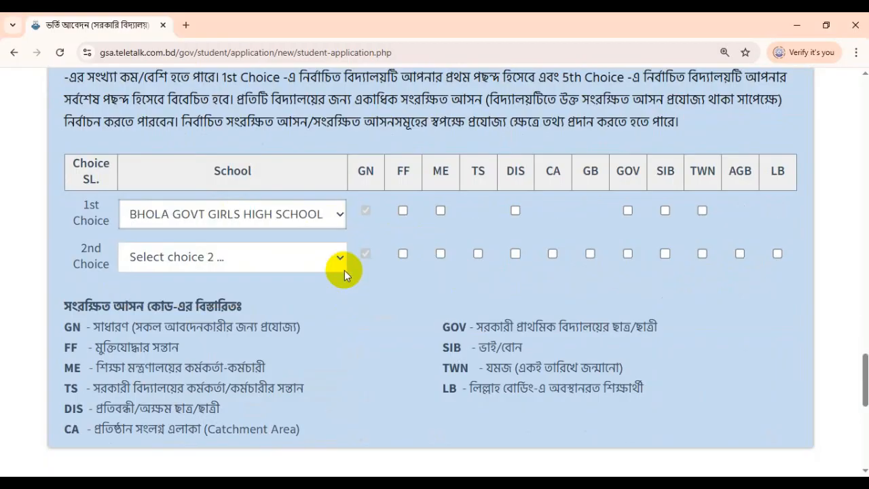
pyautogui.click(251, 257)
pyautogui.click(251, 337)
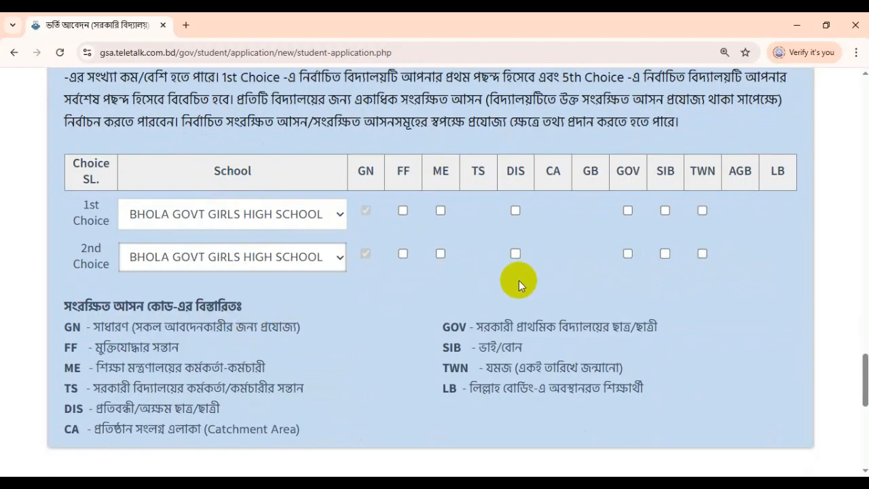
# Step: Switch the thana to BORHANUDDIN and back to BHOLA SADAR, then reload the school list
pyautogui.scroll(4, 519, 282)
pyautogui.scroll(-2, 519, 287)
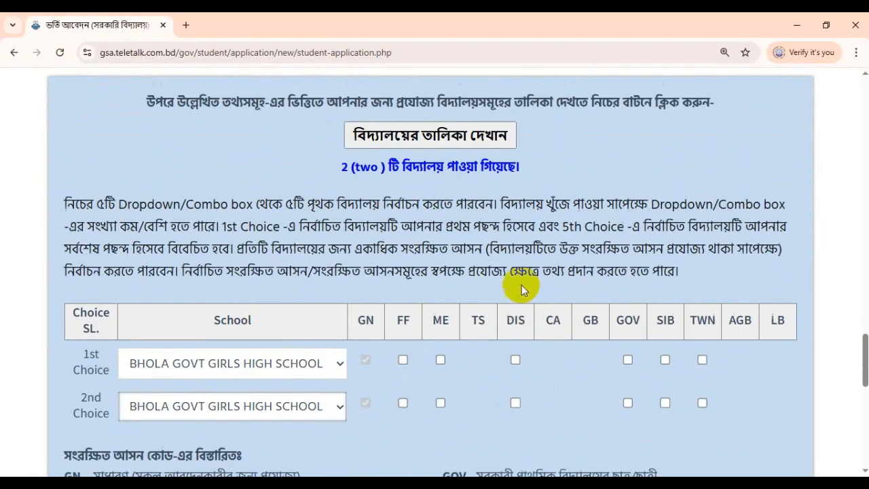
pyautogui.scroll(2, 520, 288)
pyautogui.click(611, 119)
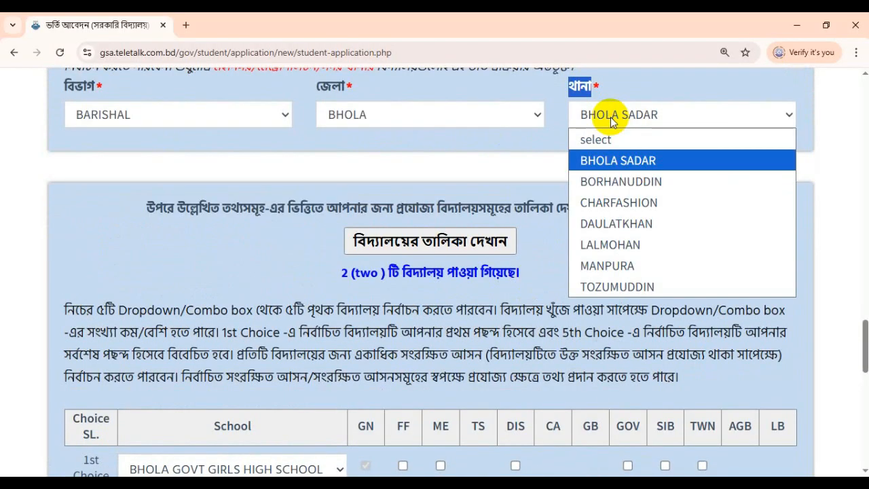
pyautogui.click(623, 185)
pyautogui.scroll(-3, 510, 251)
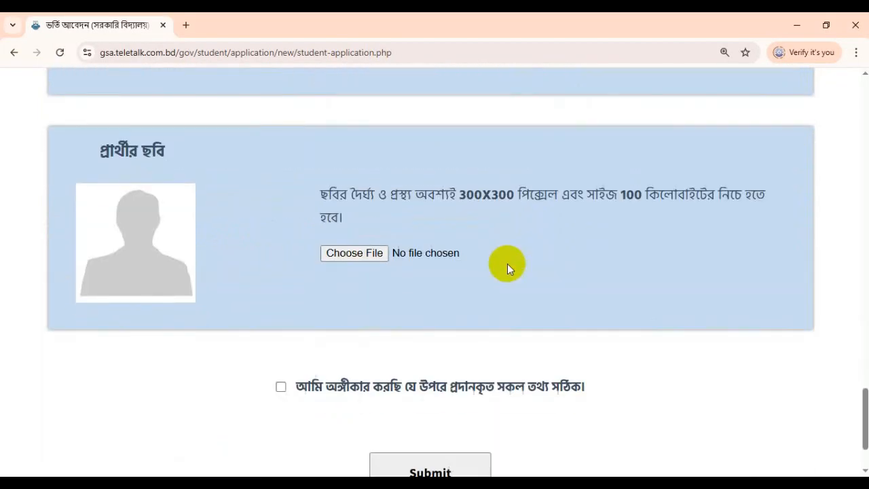
pyautogui.scroll(3, 509, 267)
pyautogui.click(600, 119)
pyautogui.click(640, 155)
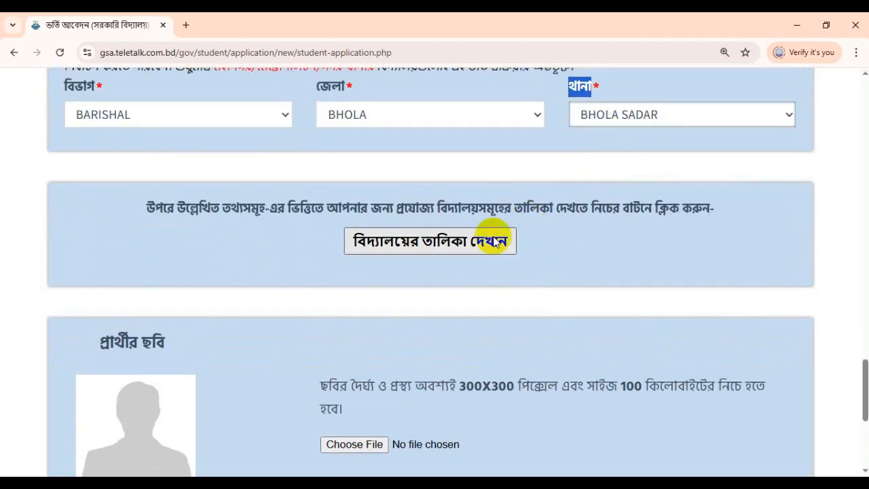
pyautogui.click(470, 244)
pyautogui.scroll(-2, 509, 269)
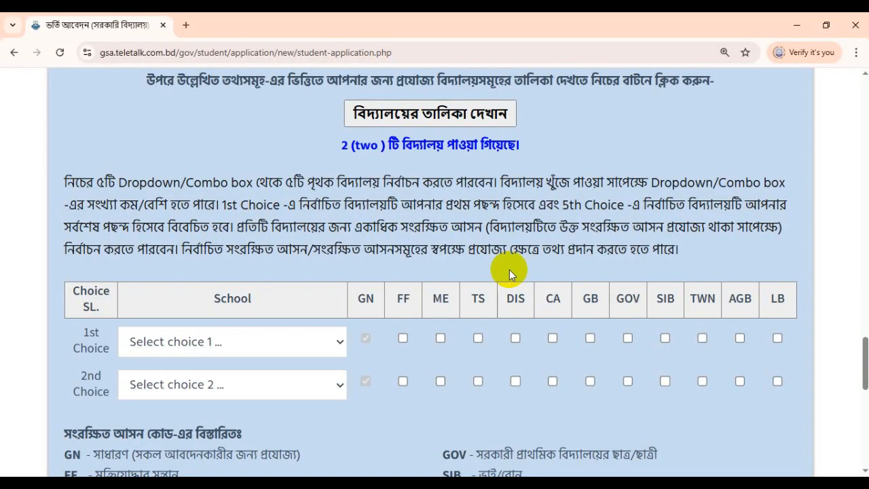
# Step: Make the morning-shift girls' school first choice and the day-shift one second choice
pyautogui.click(197, 356)
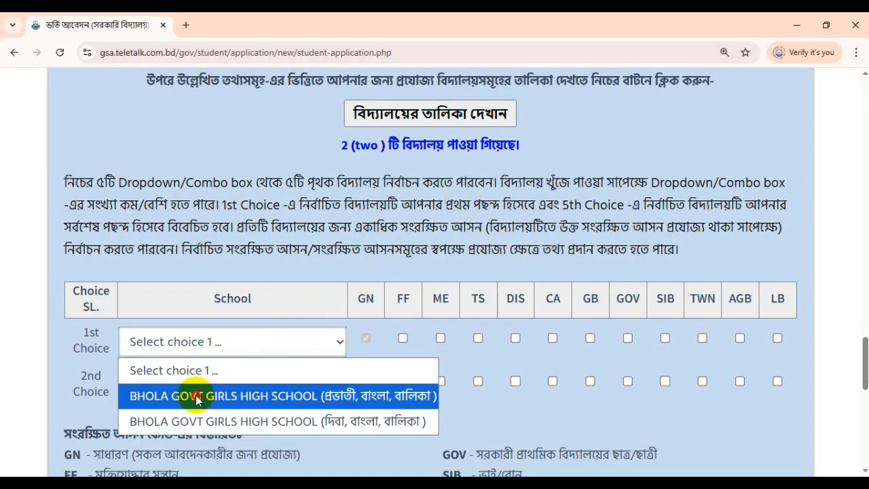
pyautogui.click(195, 395)
pyautogui.click(203, 385)
pyautogui.click(289, 358)
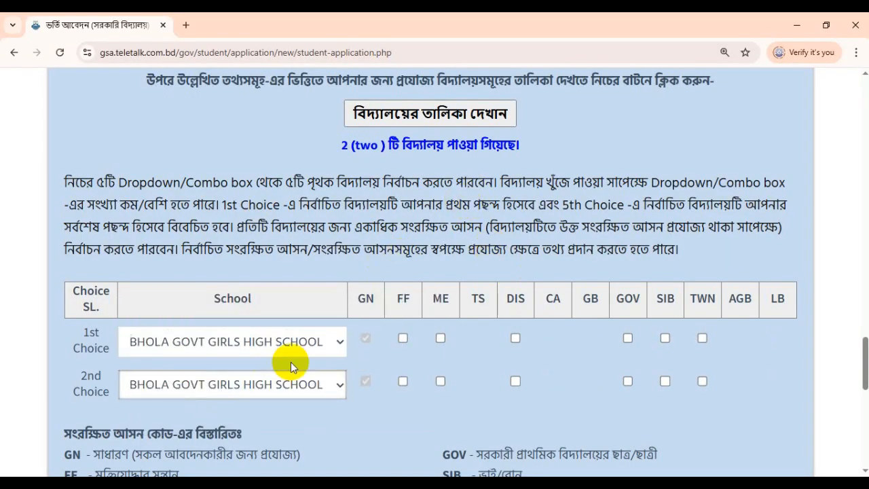
pyautogui.scroll(-2, 343, 409)
pyautogui.scroll(-3, 379, 295)
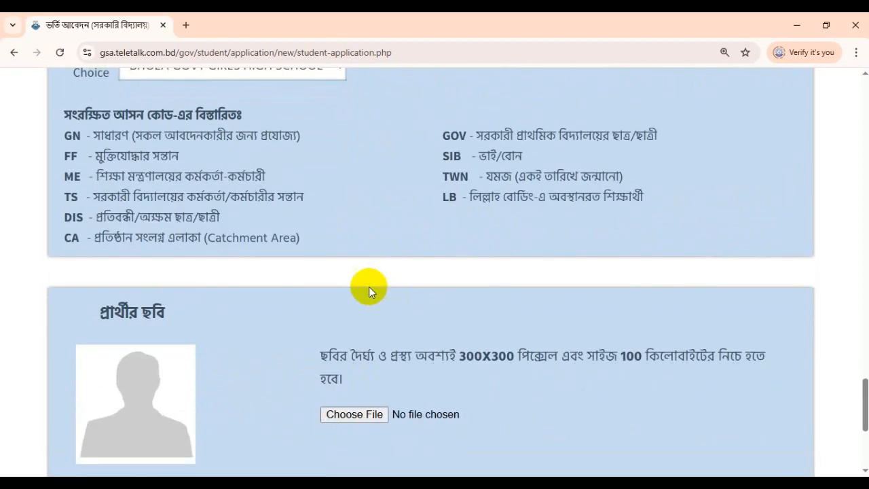
pyautogui.scroll(3, 576, 282)
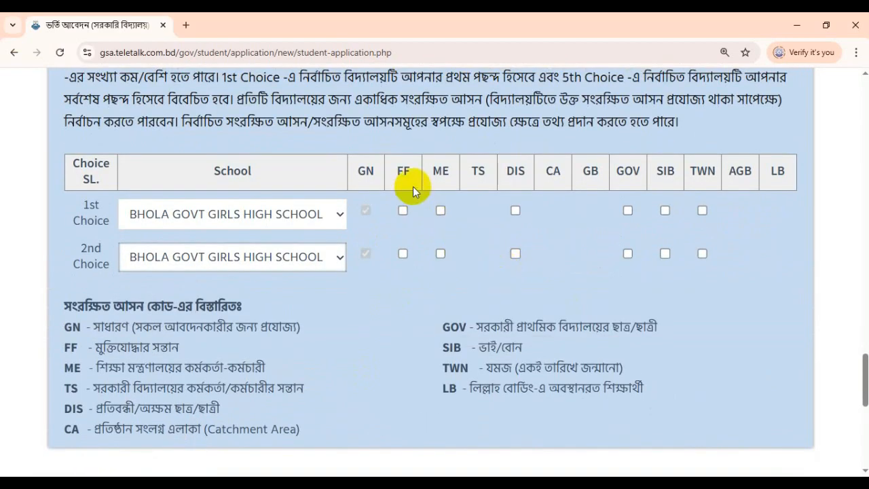
pyautogui.moveTo(405, 170); pyautogui.dragTo(728, 183)
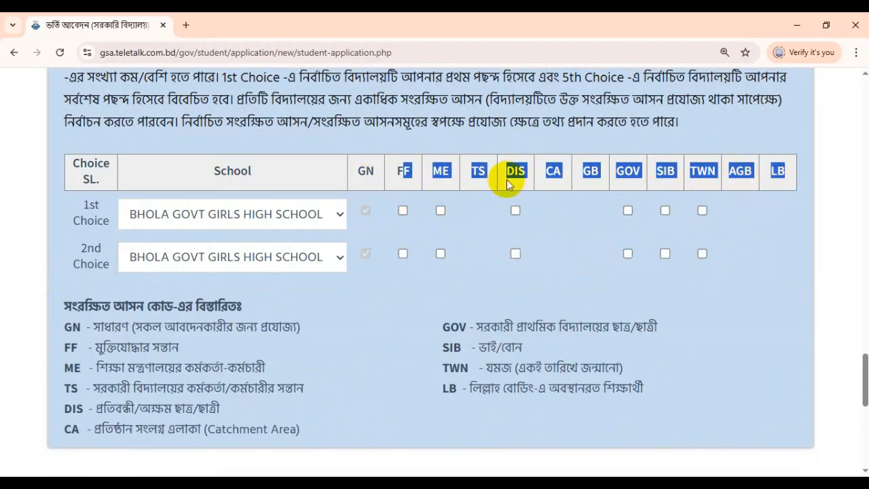
pyautogui.click(489, 173)
pyautogui.moveTo(355, 175); pyautogui.dragTo(764, 184)
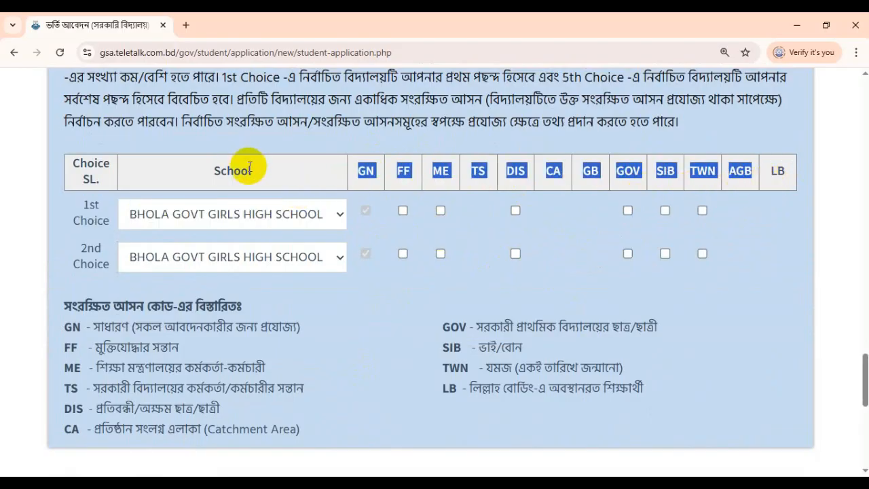
pyautogui.click(453, 174)
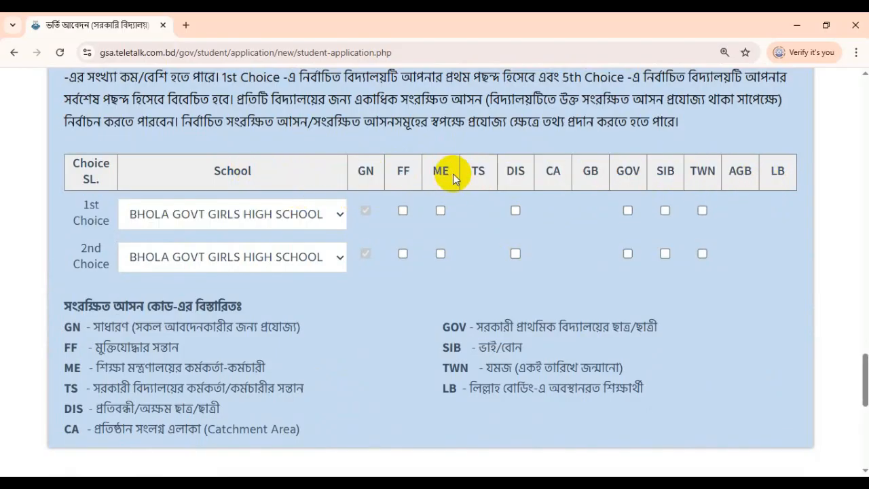
pyautogui.scroll(-1, 131, 290)
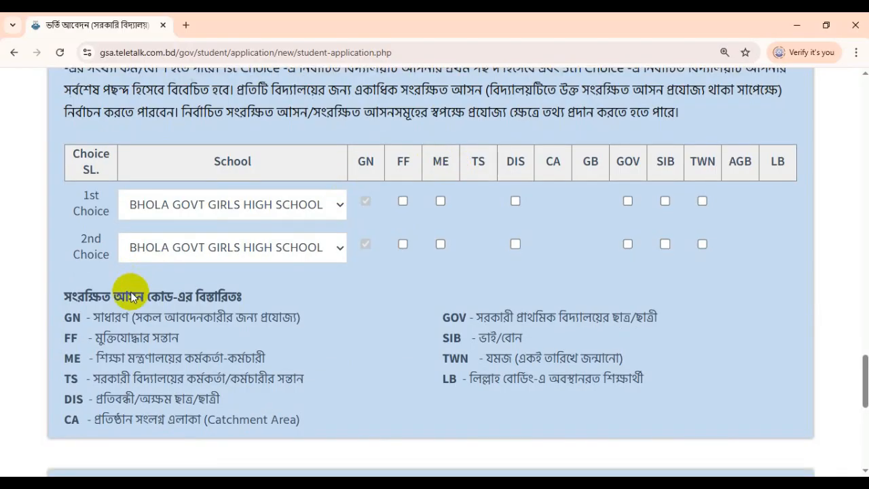
pyautogui.moveTo(65, 240); pyautogui.dragTo(640, 325)
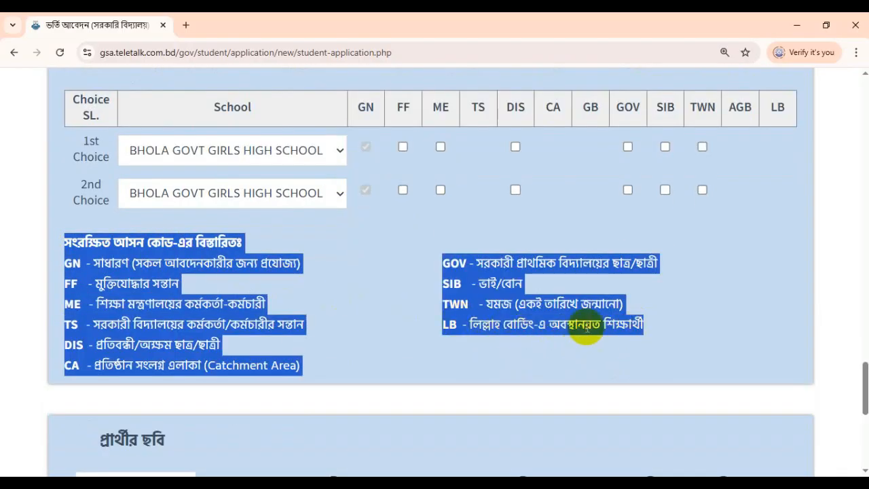
pyautogui.click(197, 299)
pyautogui.scroll(-3, 200, 302)
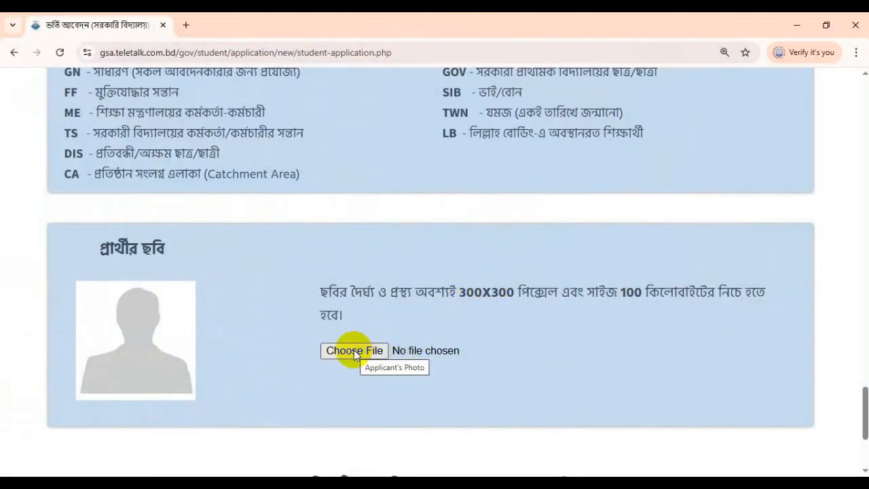
# Step: Bring up the context menu for the header's 300x300 photo resizer link
pyautogui.scroll(10, 660, 264)
pyautogui.scroll(15, 659, 264)
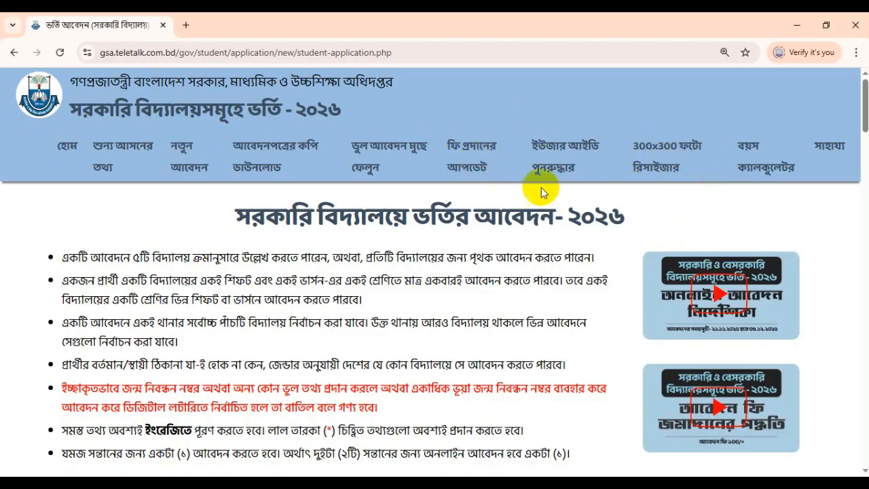
pyautogui.rightClick(665, 149)
# Step: Open the photo resizer in a new tab and load the photo 'download'
pyautogui.click(702, 170)
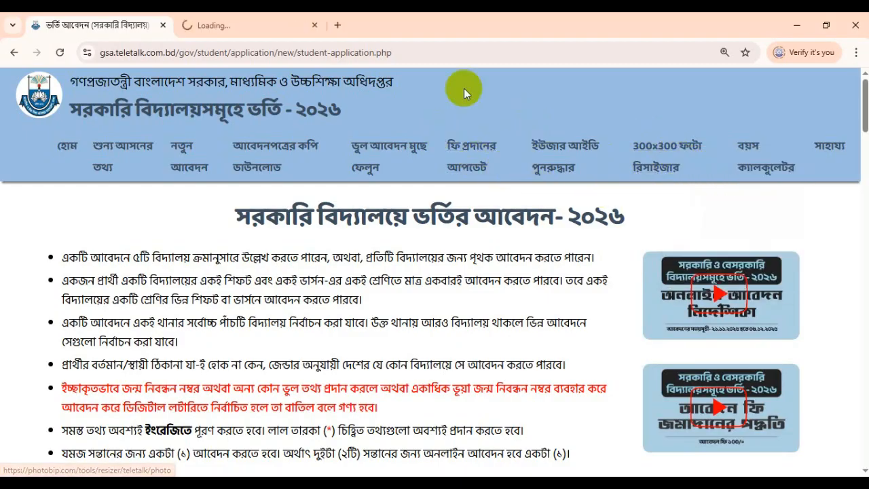
pyautogui.click(250, 28)
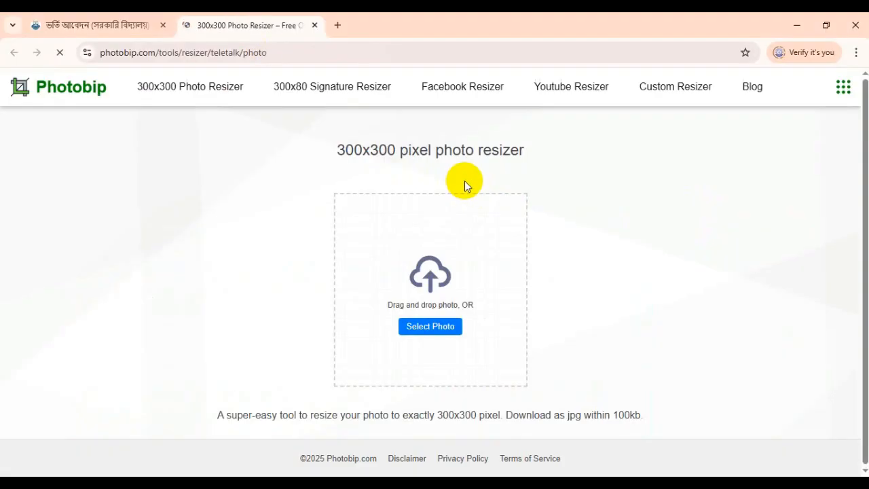
pyautogui.click(430, 326)
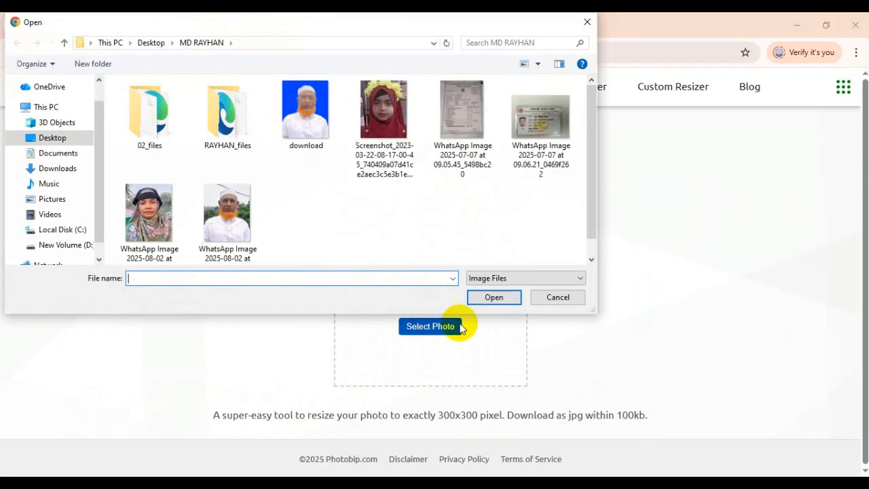
pyautogui.click(304, 117)
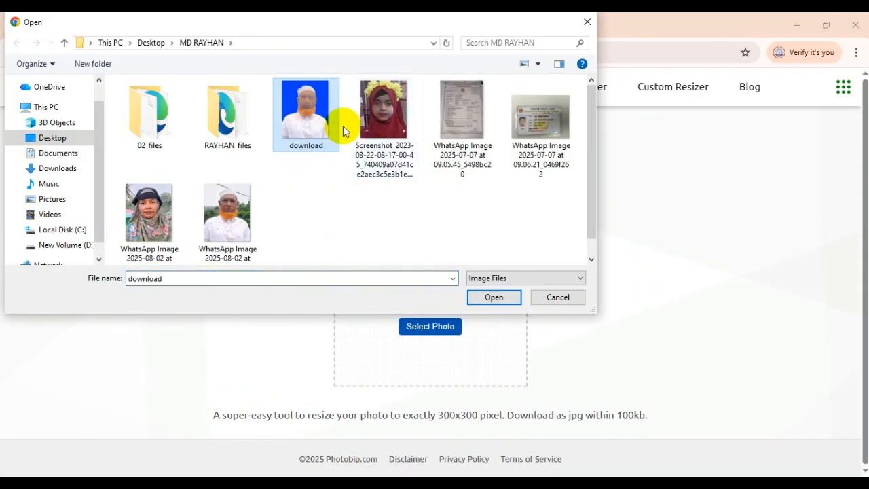
pyautogui.doubleClick(304, 116)
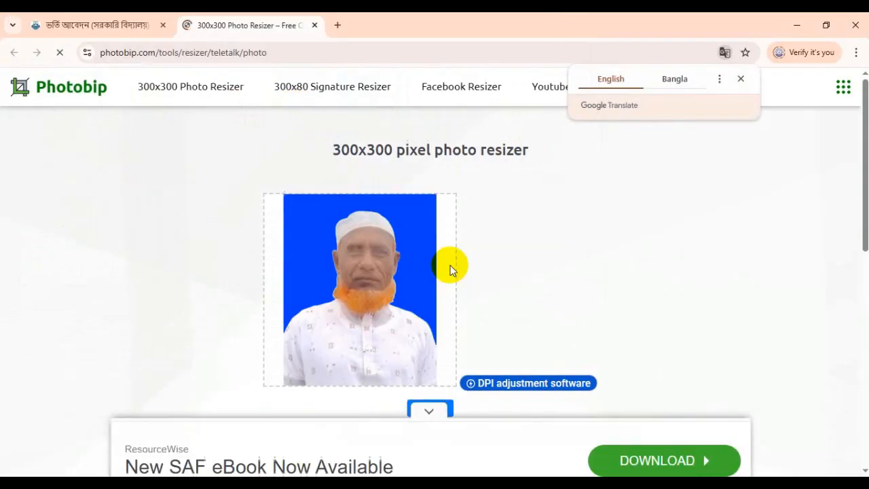
# Step: Download the 300x300 resized photo as resized.jpg
pyautogui.scroll(-4, 481, 313)
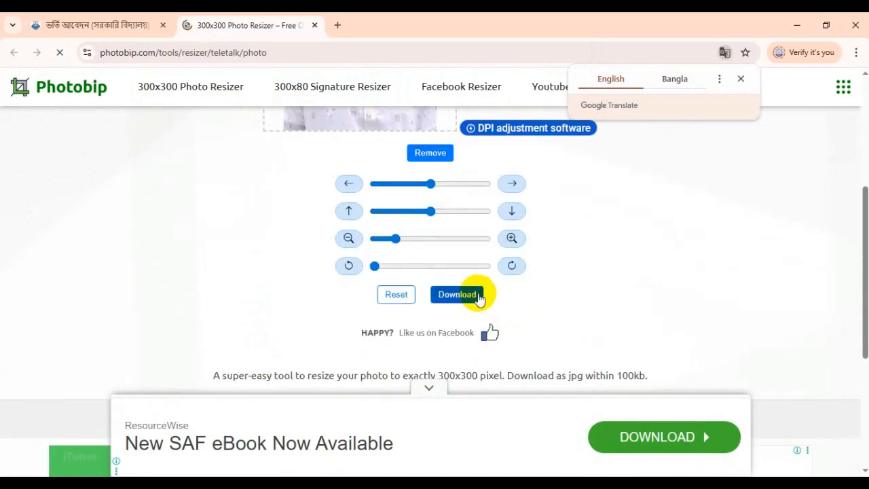
pyautogui.scroll(-1, 413, 319)
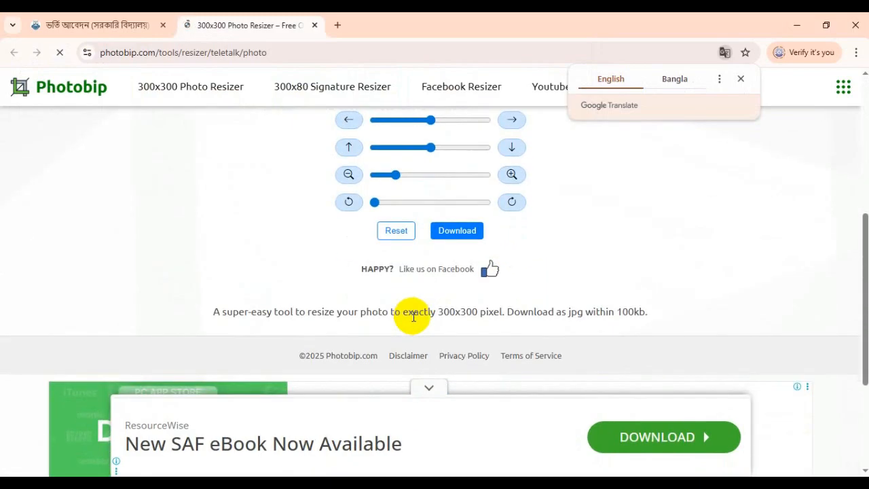
pyautogui.scroll(4, 413, 315)
pyautogui.scroll(-3, 514, 317)
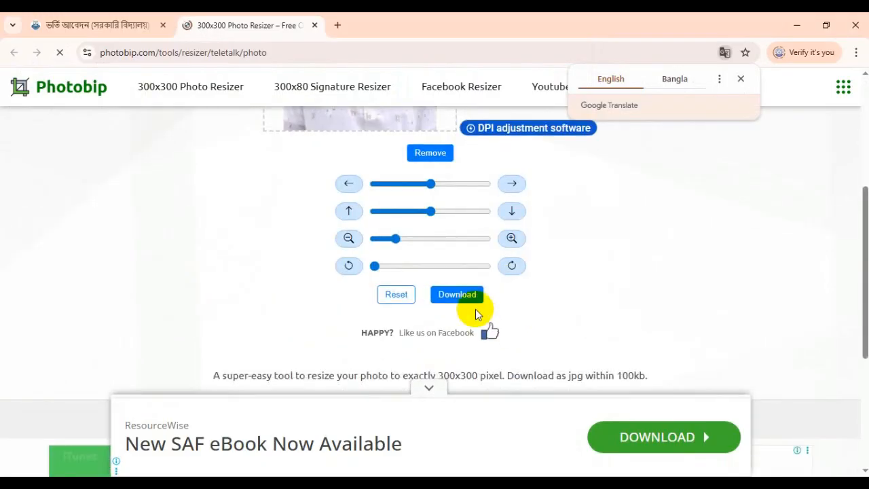
pyautogui.scroll(-4, 458, 305)
pyautogui.scroll(8, 459, 309)
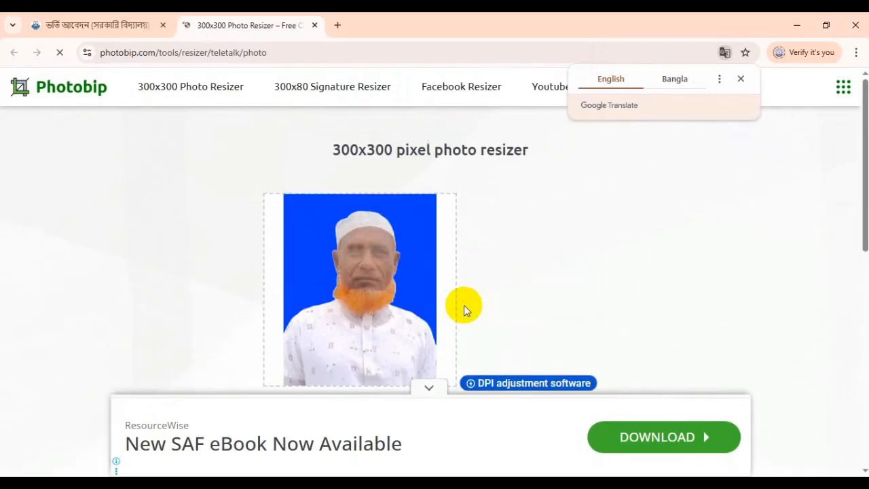
pyautogui.moveTo(351, 149); pyautogui.dragTo(511, 153)
pyautogui.doubleClick(510, 153)
pyautogui.scroll(-5, 511, 170)
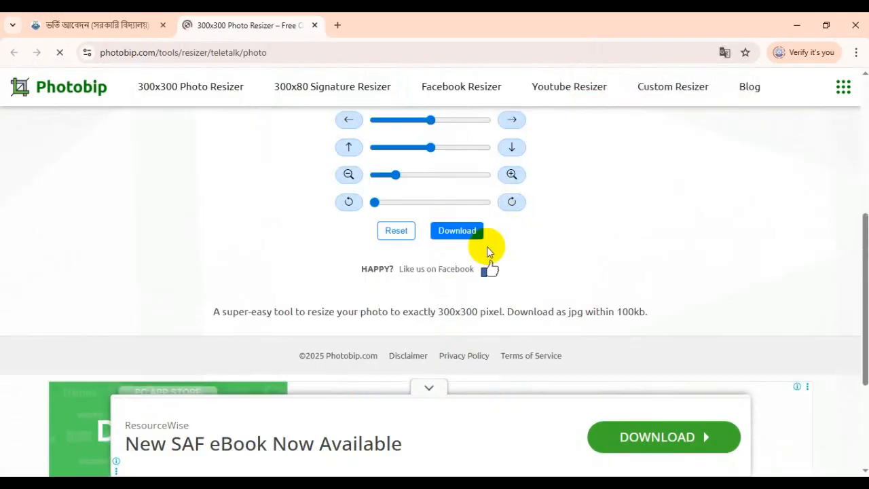
pyautogui.click(448, 234)
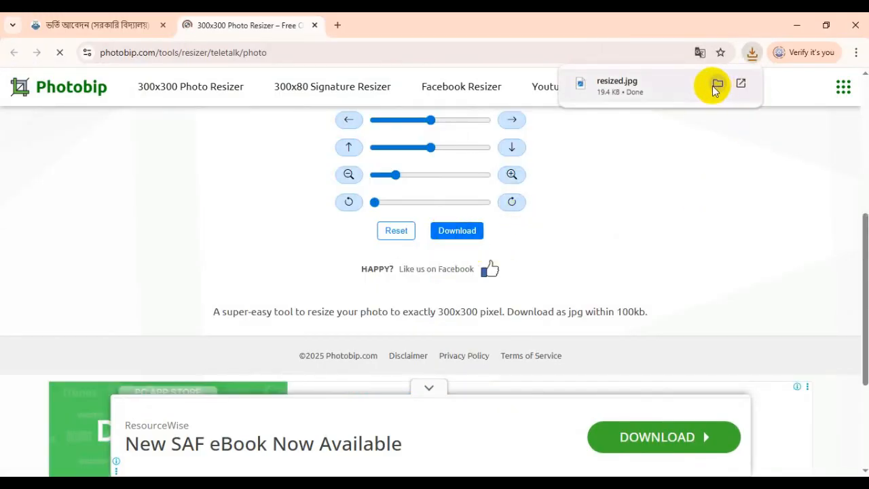
pyautogui.click(632, 91)
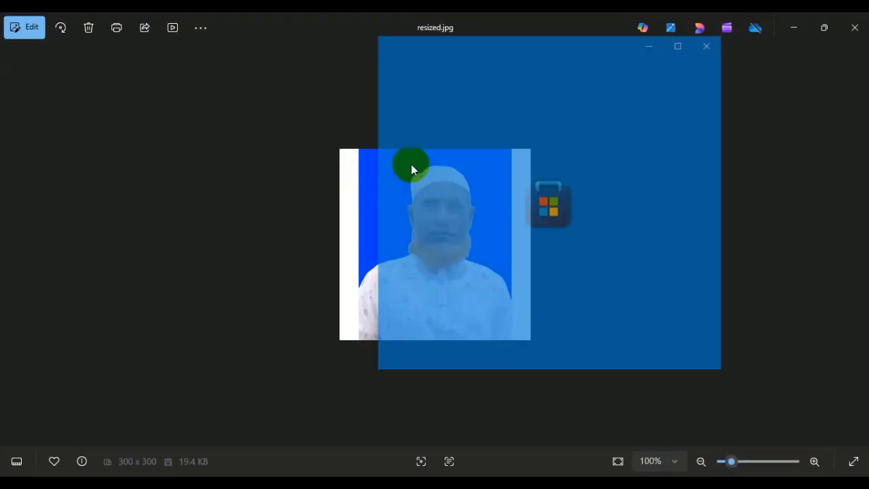
pyautogui.click(739, 65)
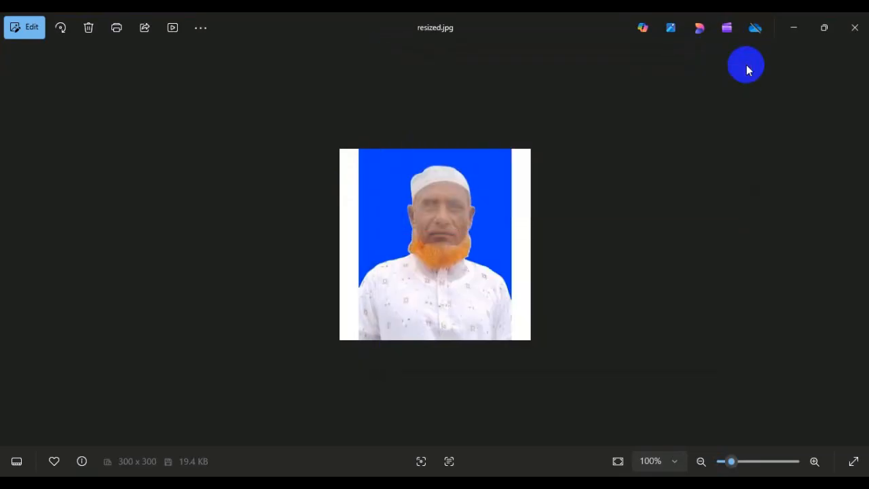
pyautogui.click(855, 27)
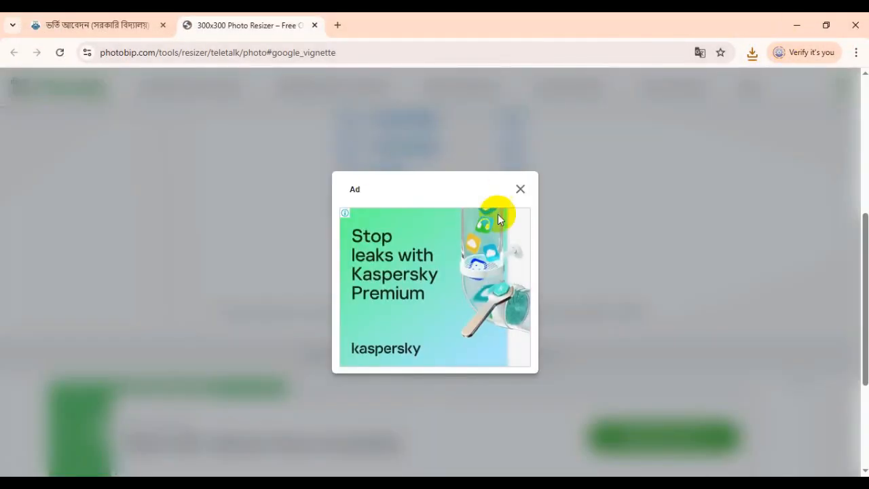
pyautogui.click(520, 189)
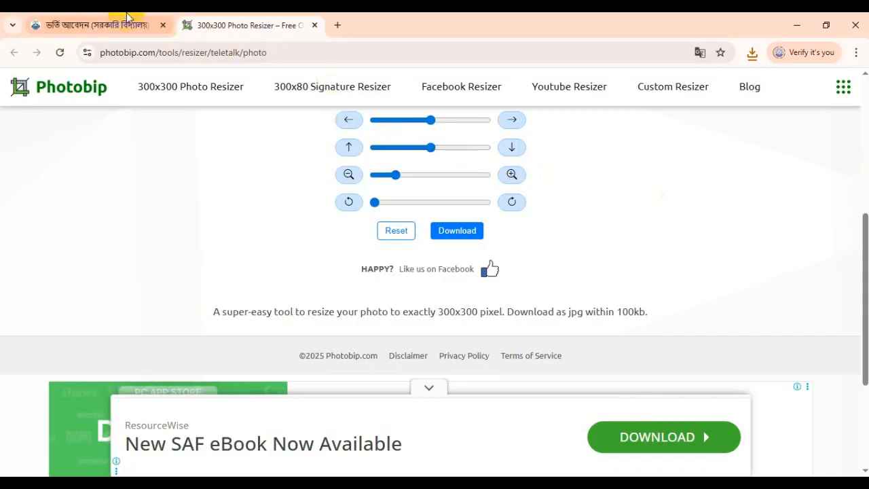
# Step: Return to the admission form tab and scroll down to the photo upload section
pyautogui.click(95, 25)
pyautogui.scroll(-5, 410, 262)
pyautogui.scroll(-10, 410, 263)
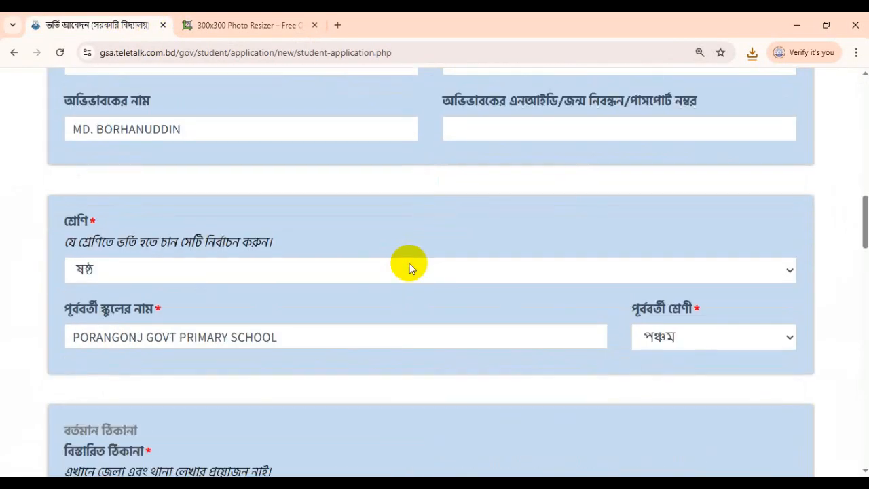
pyautogui.scroll(3, 394, 258)
pyautogui.scroll(-4, 458, 277)
pyautogui.scroll(-10, 465, 278)
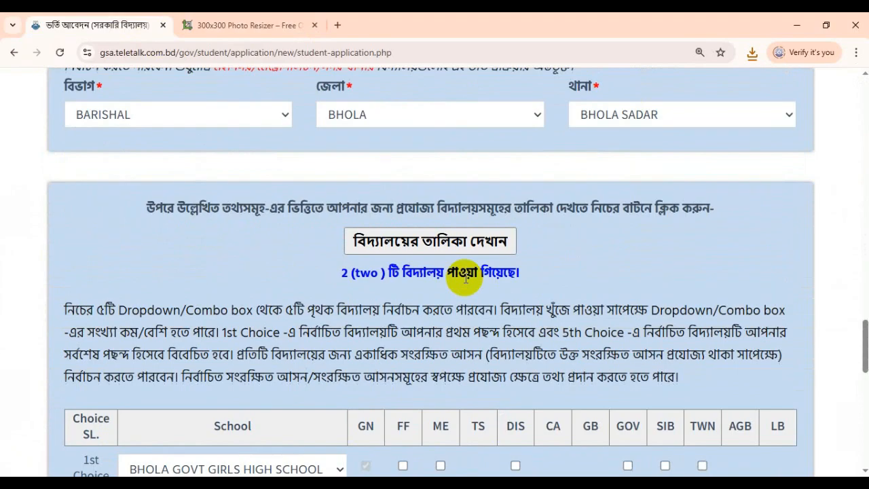
pyautogui.scroll(5, 465, 278)
pyautogui.scroll(-9, 466, 278)
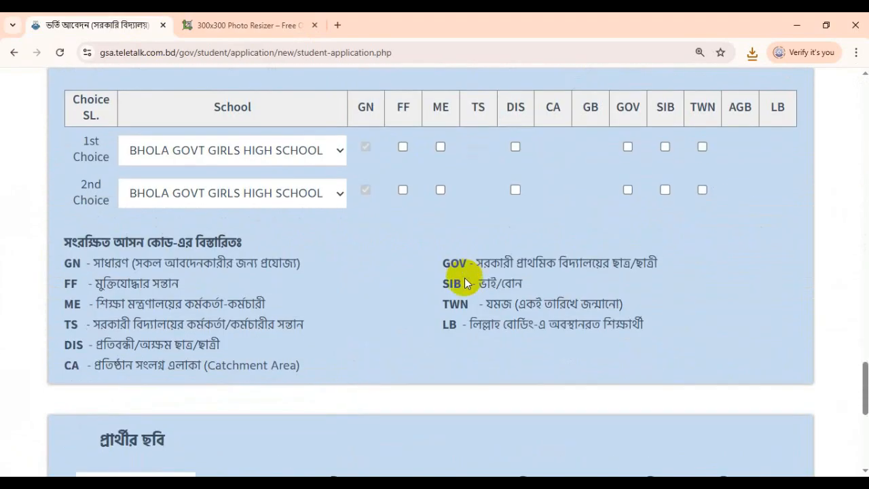
pyautogui.scroll(-5, 465, 283)
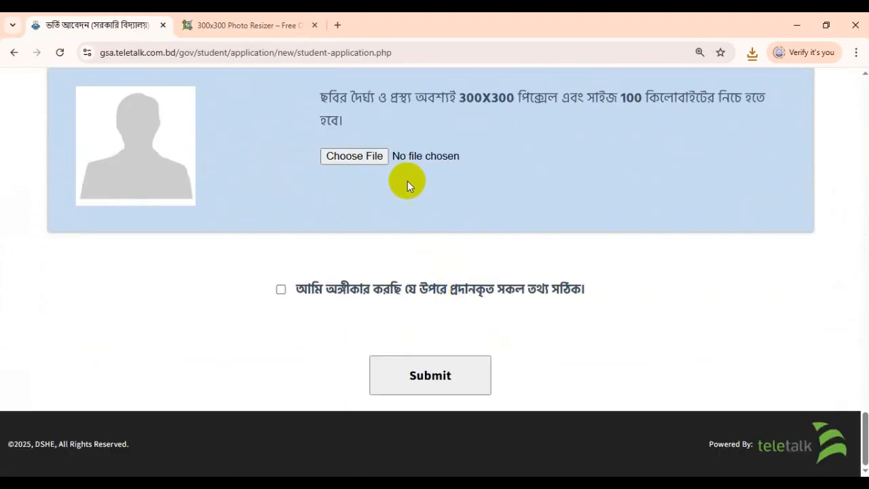
# Step: Attach 01.jpg from the Desktop as the student's photo
pyautogui.click(358, 155)
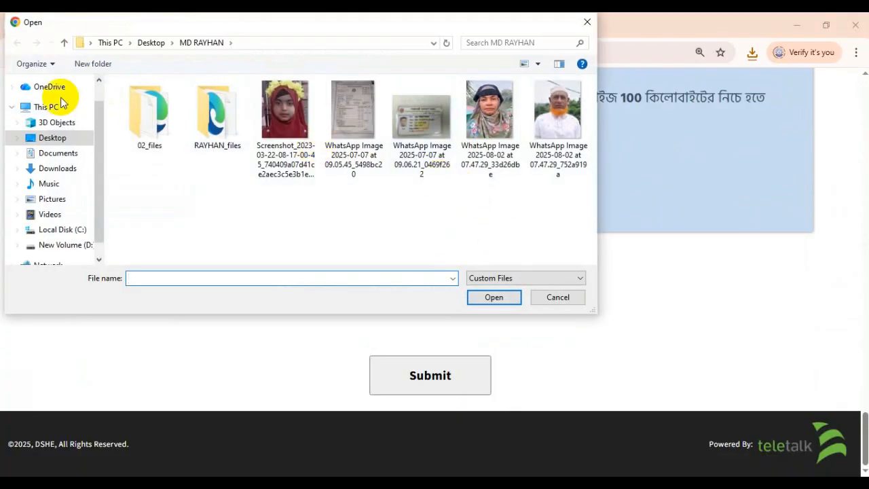
pyautogui.click(53, 137)
pyautogui.scroll(-2, 319, 177)
pyautogui.scroll(-5, 370, 187)
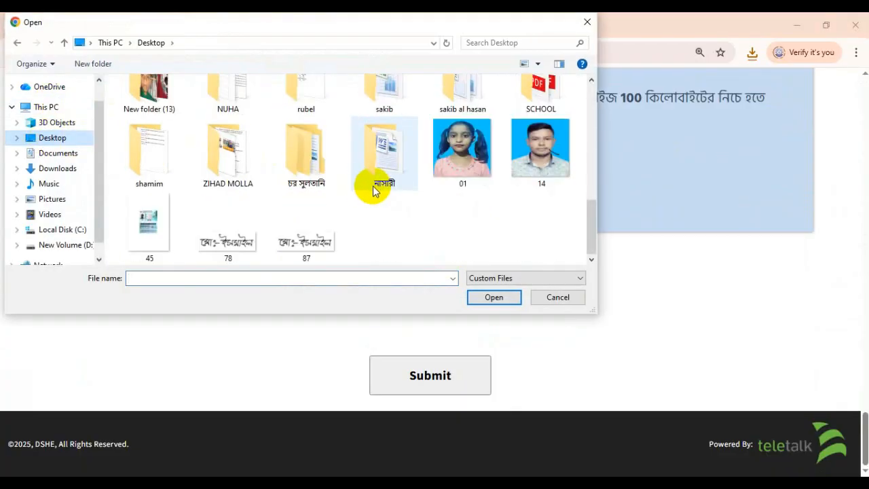
pyautogui.doubleClick(440, 172)
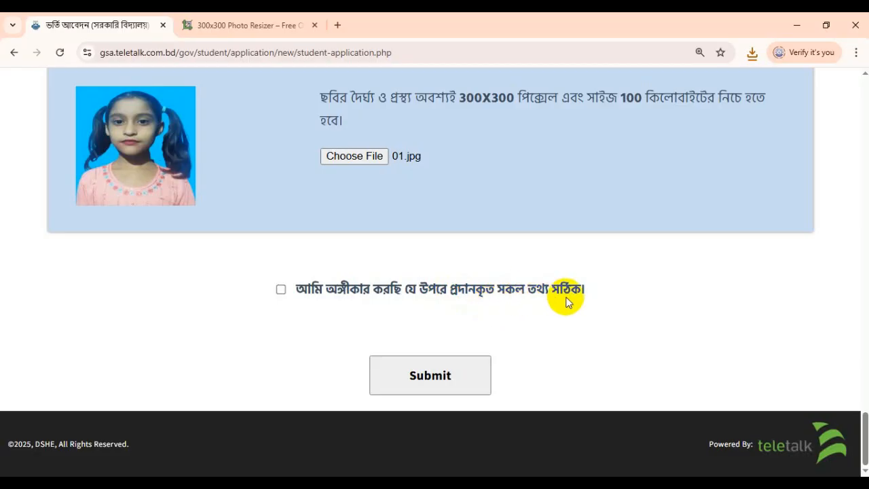
pyautogui.scroll(15, 469, 240)
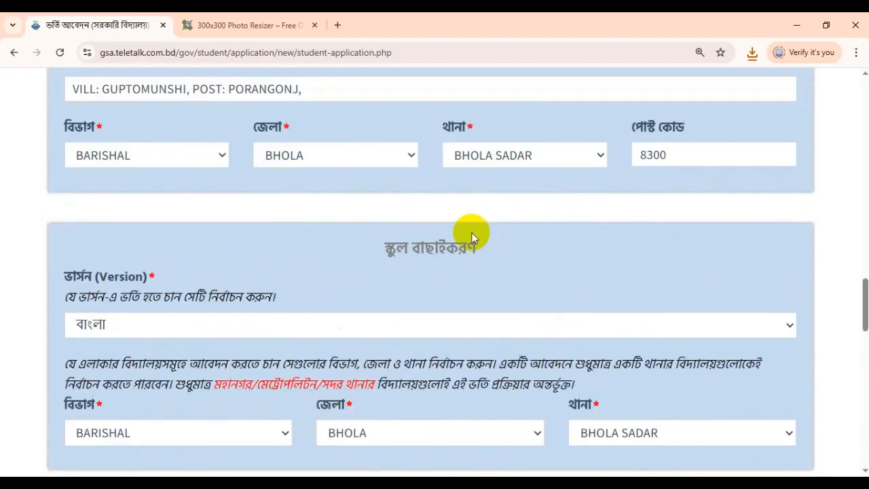
pyautogui.scroll(15, 473, 237)
pyautogui.scroll(-5, 473, 238)
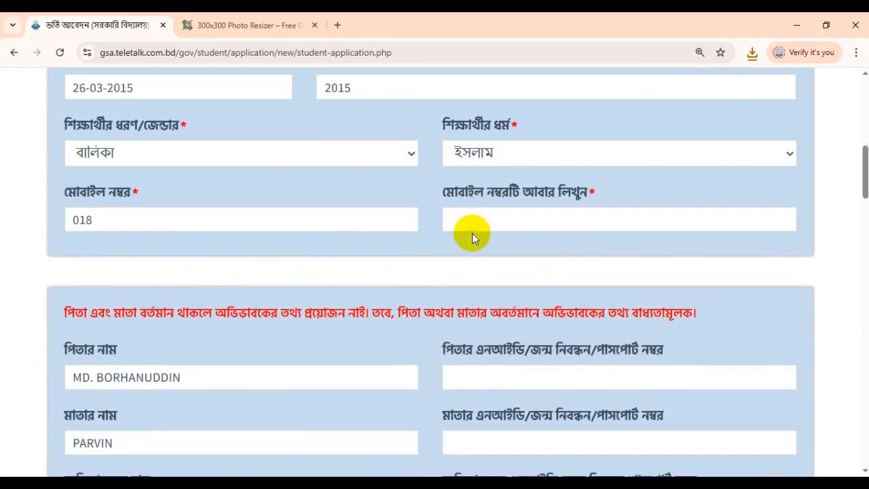
pyautogui.scroll(-15, 472, 233)
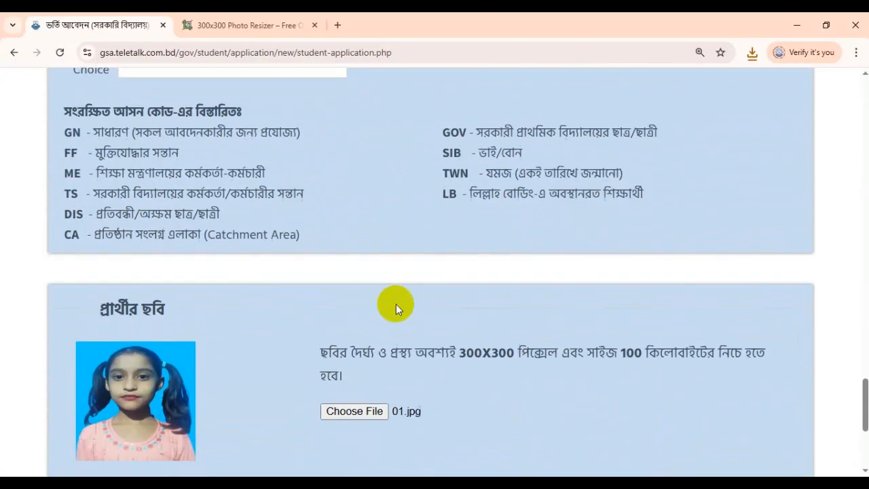
pyautogui.scroll(-4, 395, 304)
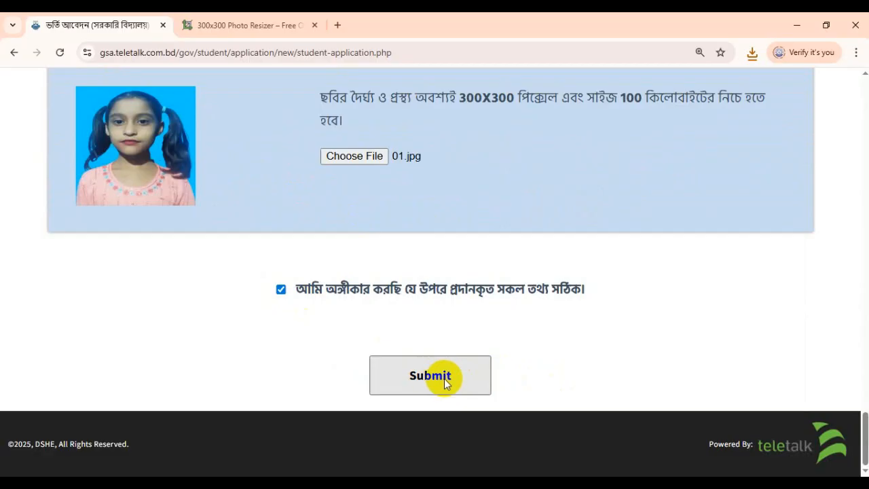
pyautogui.scroll(10, 456, 324)
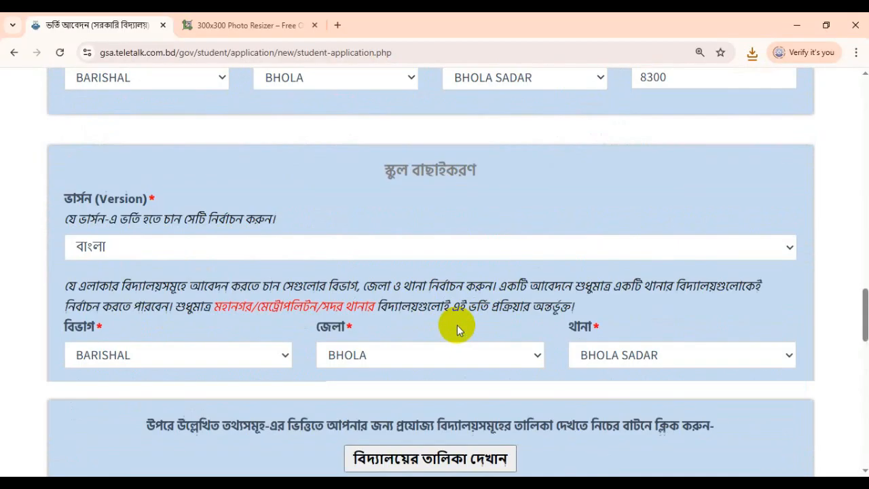
pyautogui.scroll(15, 457, 330)
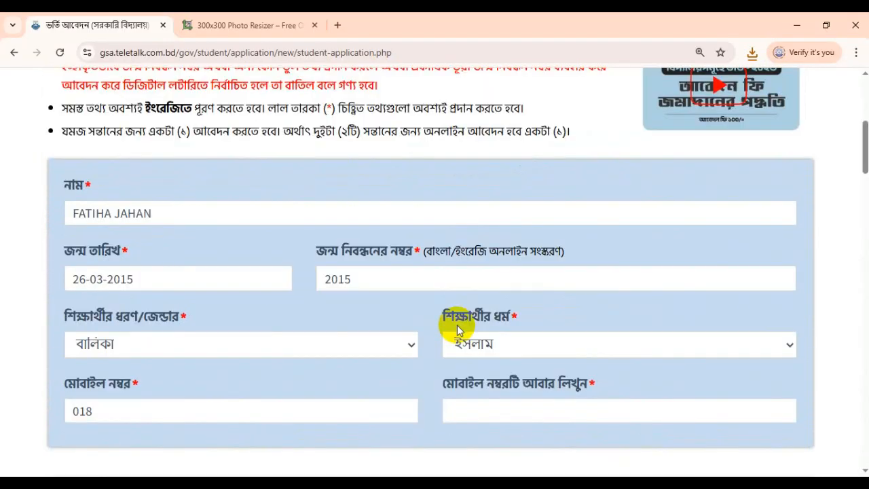
pyautogui.scroll(5, 457, 324)
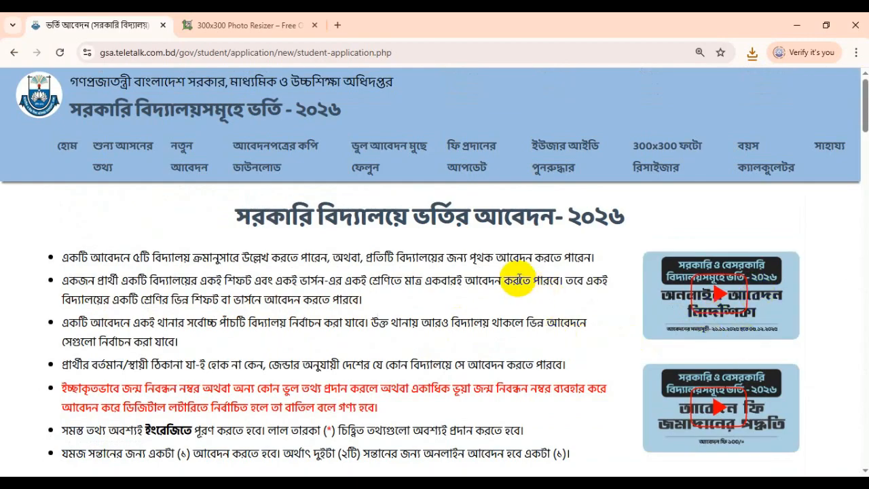
pyautogui.doubleClick(483, 258)
pyautogui.scroll(-5, 386, 294)
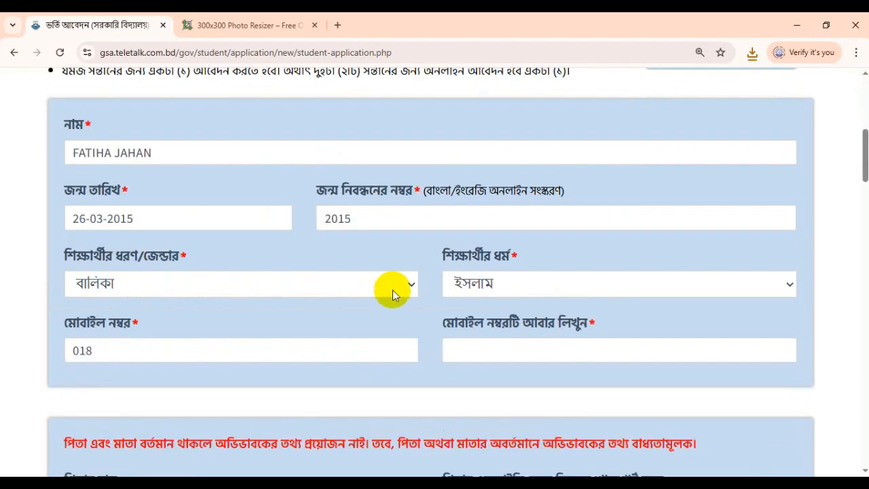
pyautogui.scroll(5, 544, 260)
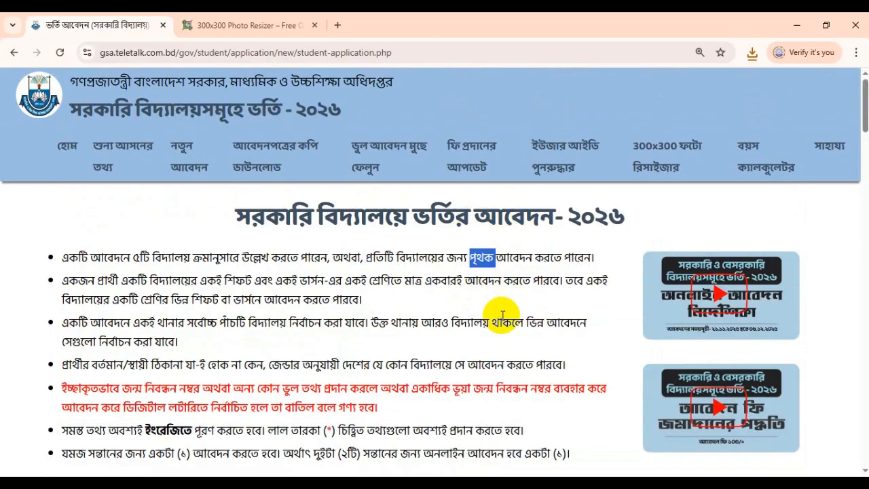
pyautogui.scroll(-5, 399, 337)
pyautogui.scroll(-9, 400, 338)
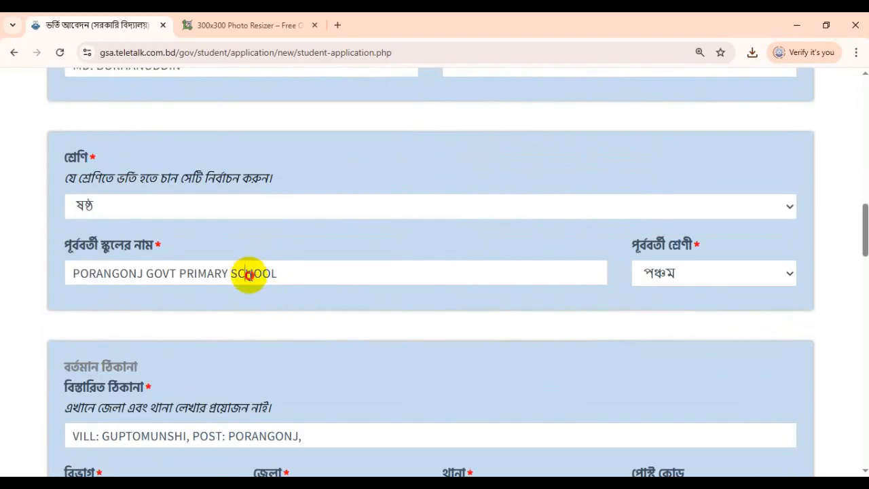
pyautogui.doubleClick(251, 272)
pyautogui.click(563, 300)
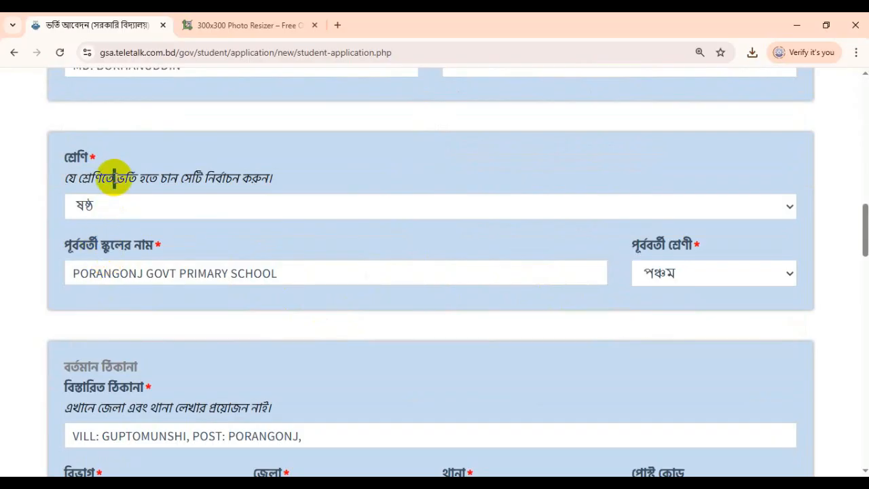
pyautogui.scroll(-5, 165, 274)
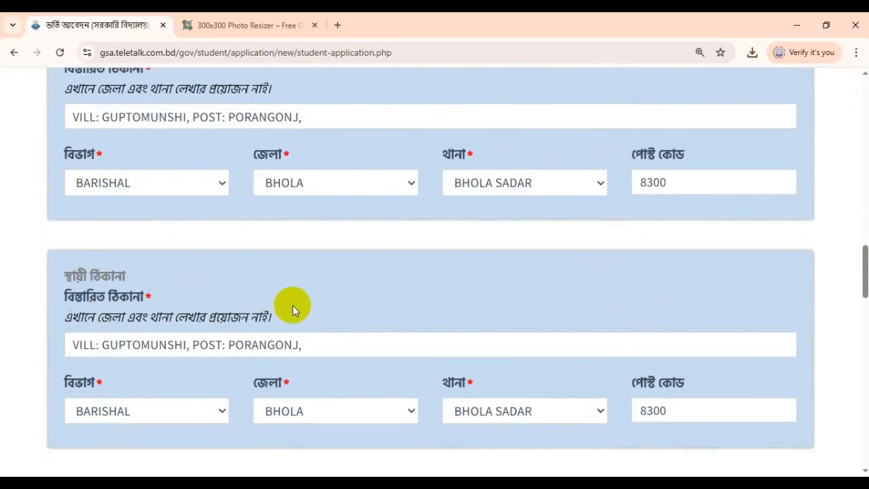
pyautogui.click(206, 315)
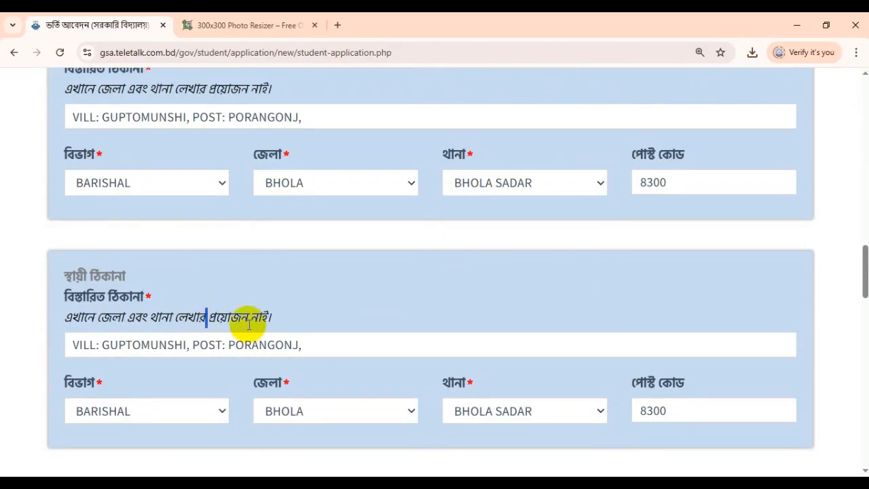
pyautogui.click(248, 317)
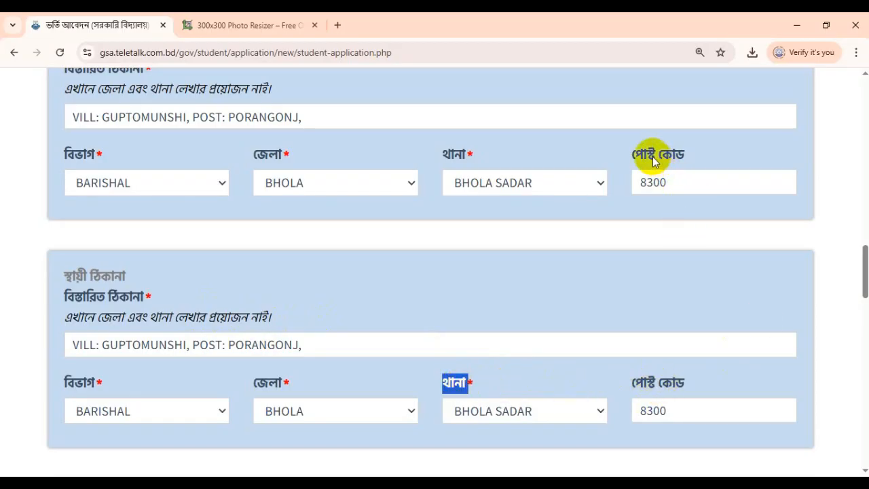
pyautogui.scroll(-2, 343, 326)
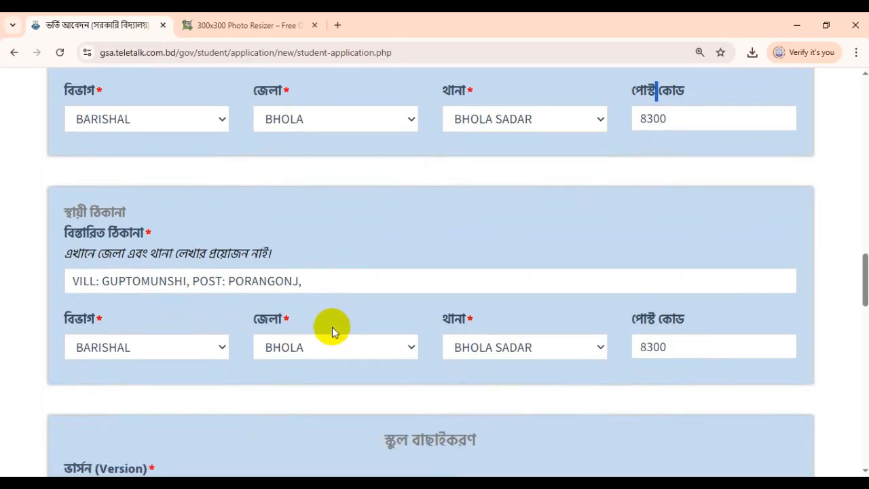
pyautogui.scroll(-5, 282, 319)
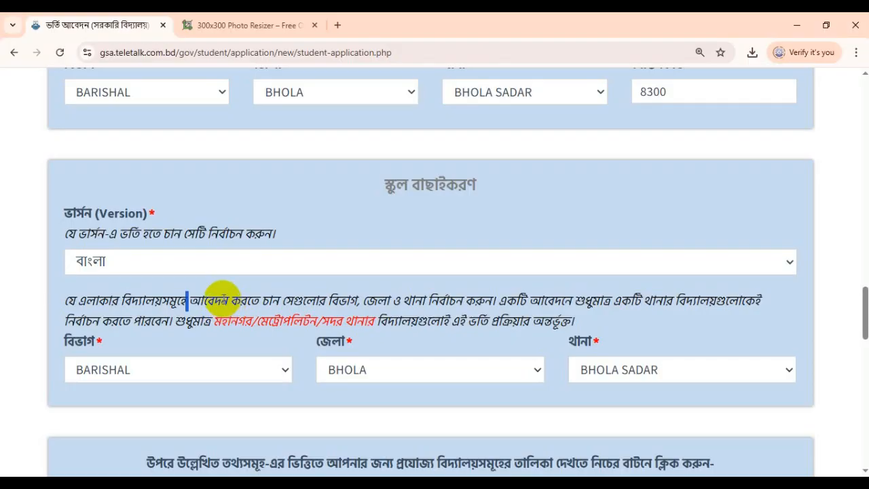
pyautogui.scroll(-15, 414, 305)
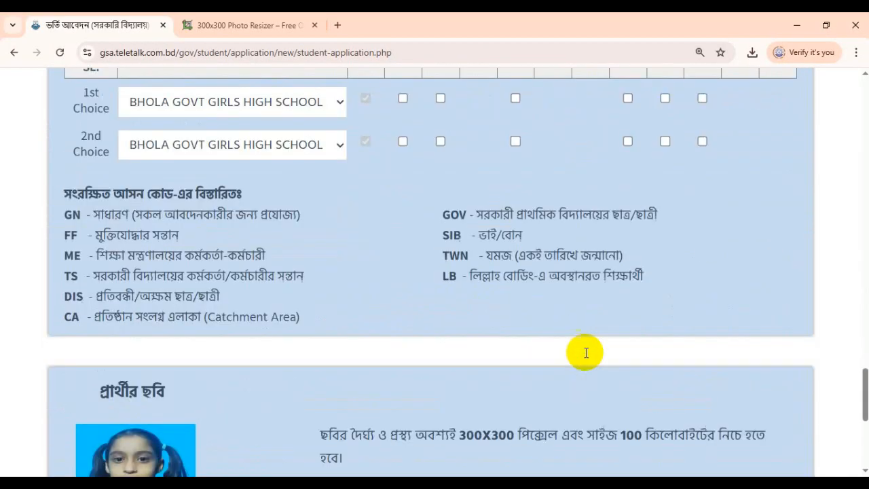
pyautogui.scroll(-2, 558, 351)
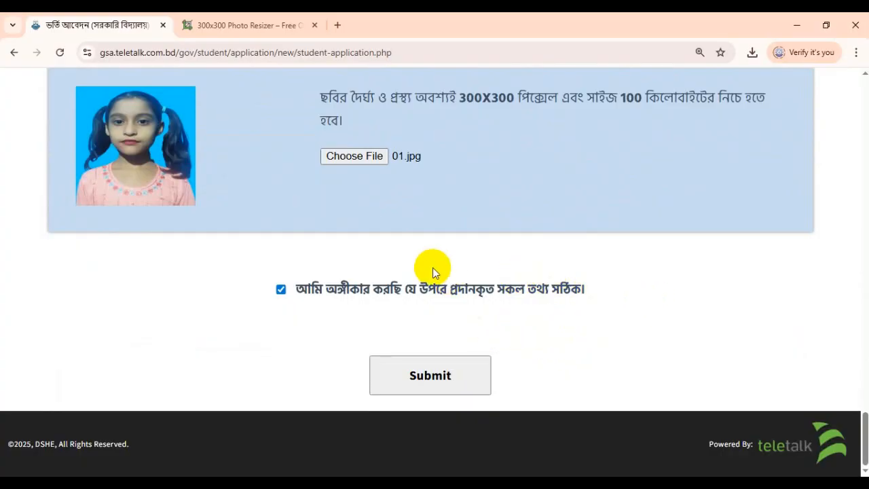
pyautogui.scroll(4, 432, 267)
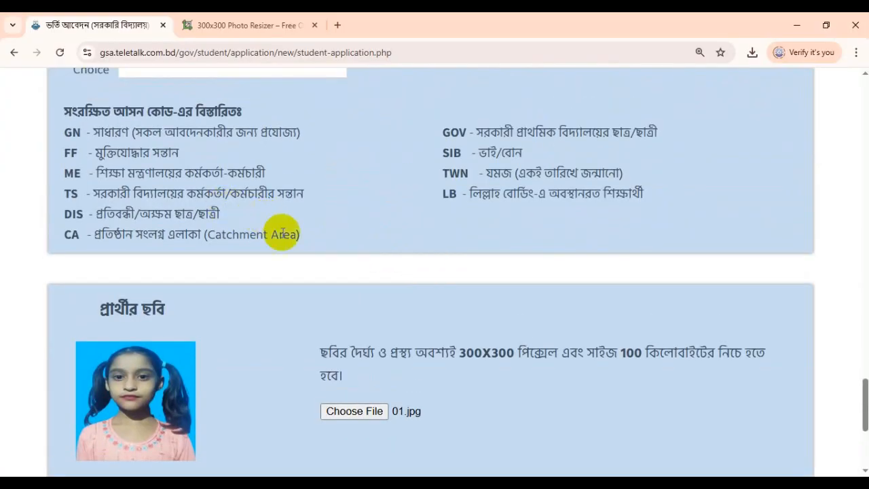
pyautogui.moveTo(304, 235); pyautogui.dragTo(39, 126)
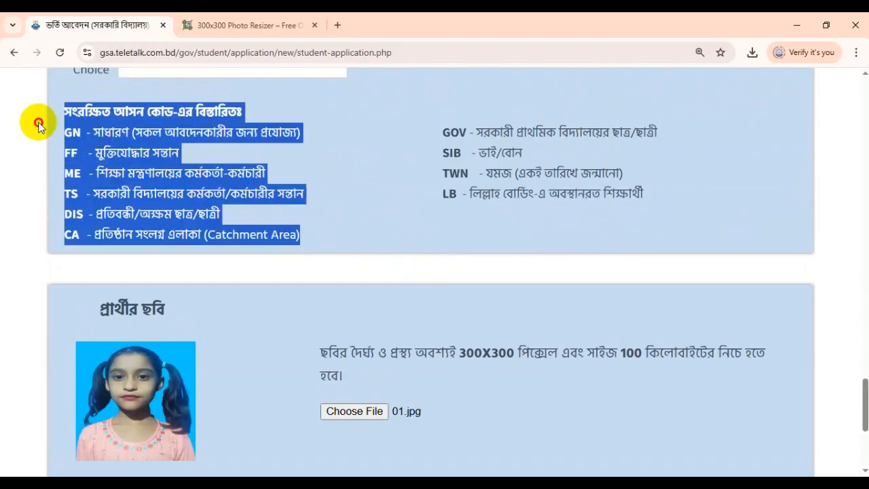